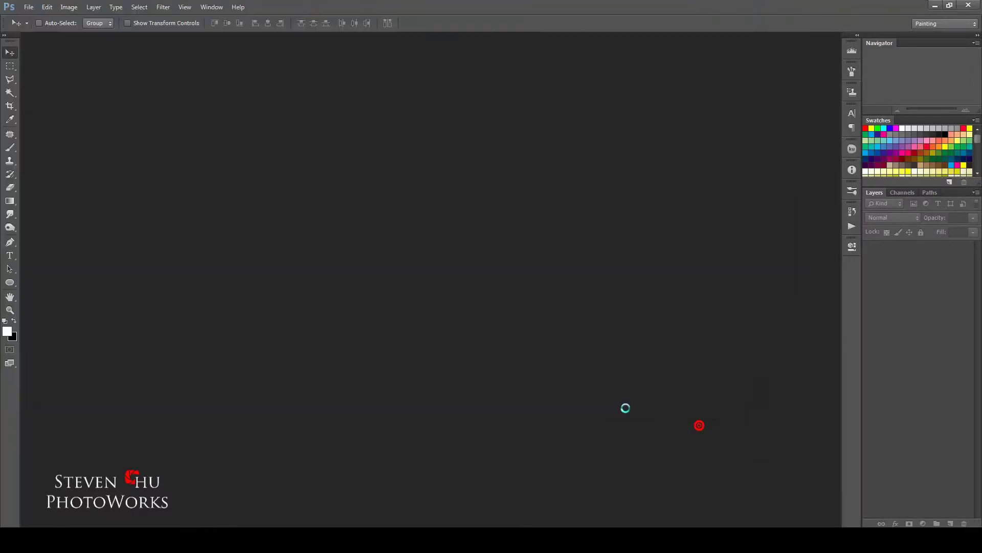
Step: Duplicate the background layer and Magic Wand-select the pale grey sky
{"action": "key", "text": "ctrl+j"}
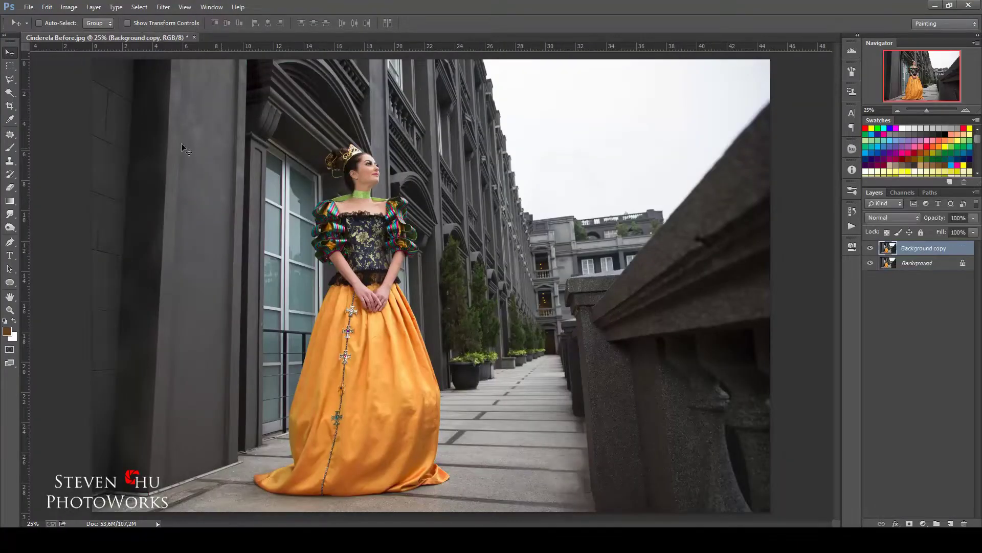
{"action": "key", "text": "w"}
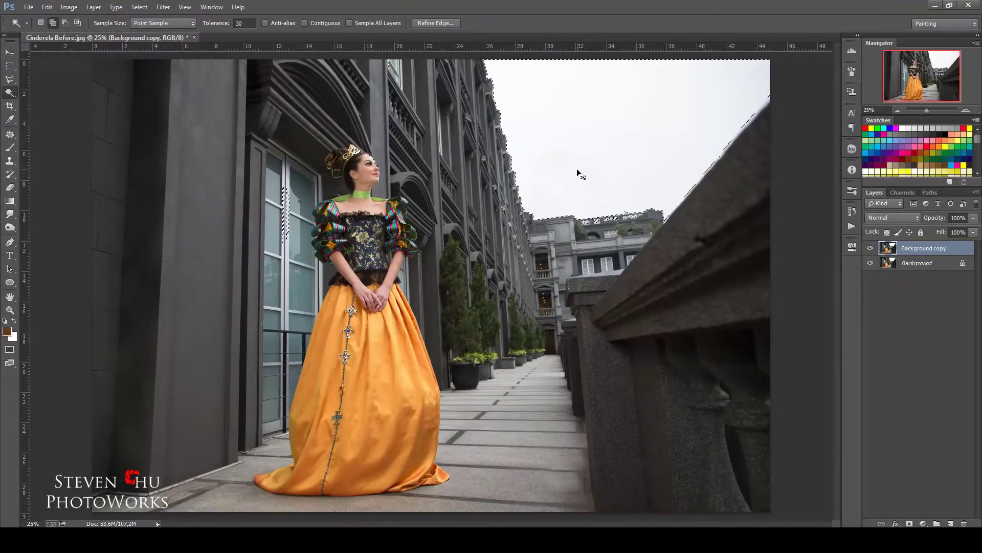
{"action": "scroll", "coordinate": [577, 171], "scroll_direction": "up", "scroll_amount": 1}
{"action": "left_click", "coordinate": [724, 192], "text": "shift"}
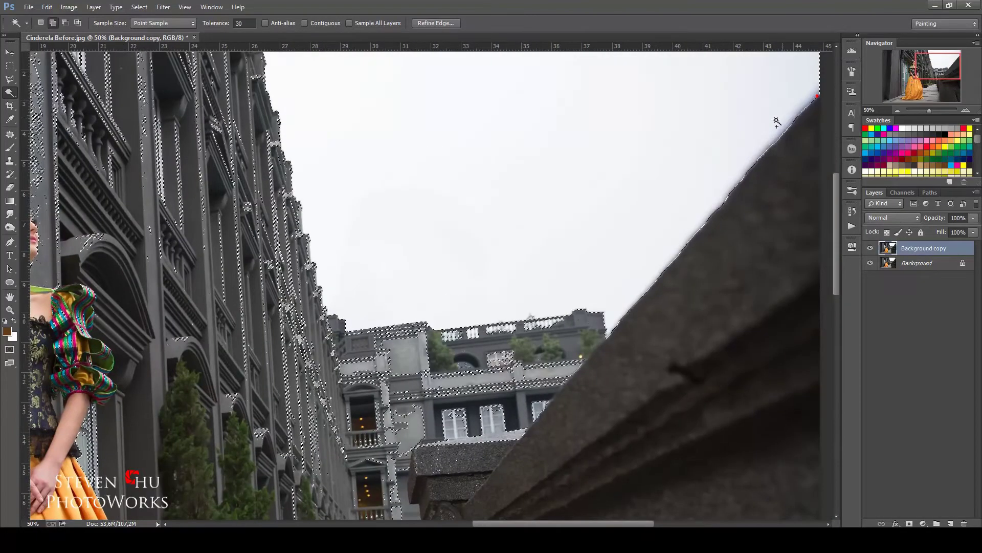
{"action": "scroll", "coordinate": [490, 459], "scroll_direction": "down", "scroll_amount": 1}
Step: Lasso-subtract the left facade, pavement and stray facade areas from the sky selection
{"action": "key", "text": "l"}
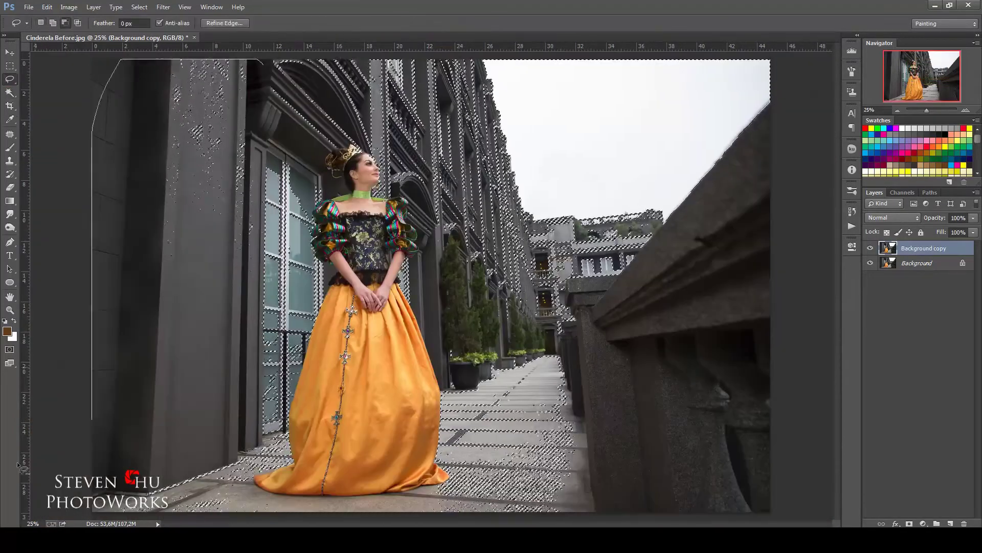
{"action": "left_click_drag", "start_coordinate": [770, 245], "coordinate": [569, 299]}
{"action": "left_click_drag", "start_coordinate": [697, 468], "coordinate": [637, 504]}
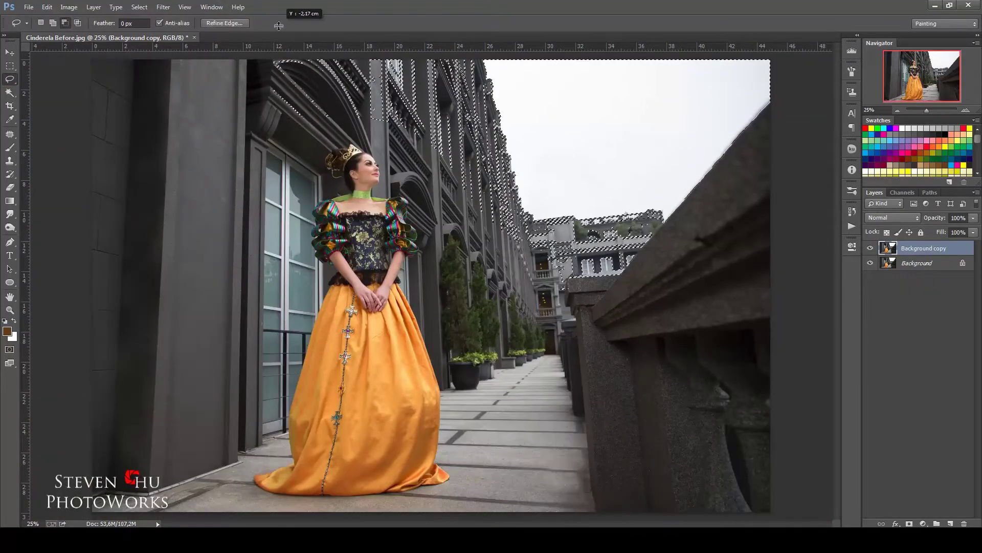
{"action": "key", "text": "ctrl+plus"}
{"action": "key", "text": "ctrl+plus"}
{"action": "key", "text": "ctrl+plus"}
{"action": "left_click_drag", "start_coordinate": [425, 134], "coordinate": [553, 512]}
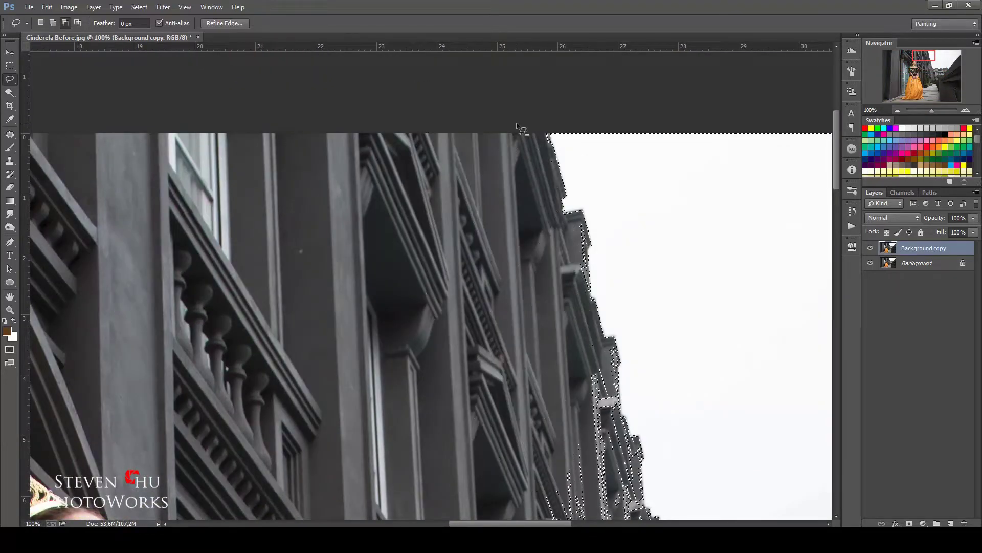
Step: Trace the rooftop outline against the sky at high zoom, then return to full view
{"action": "key", "text": "ctrl+plus"}
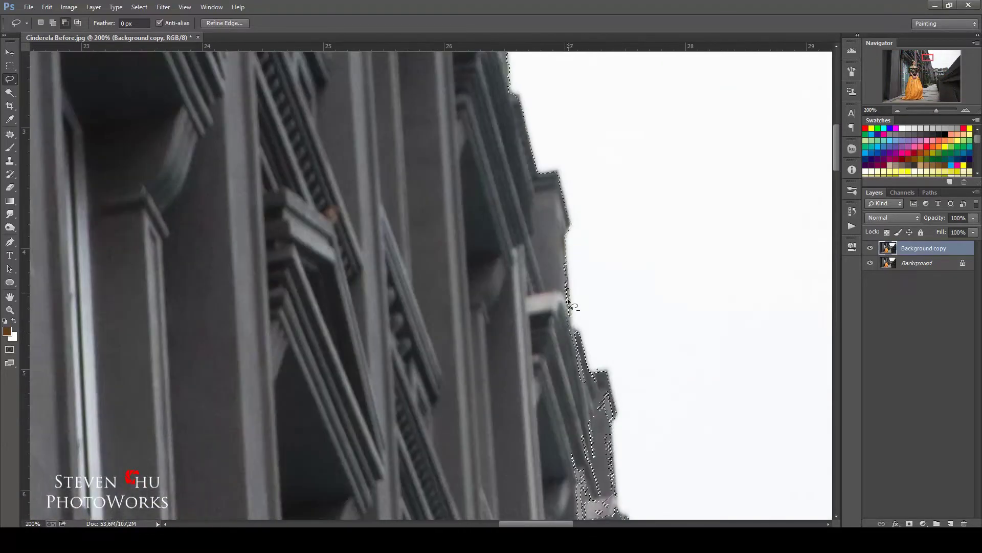
{"action": "scroll", "coordinate": [471, 202], "scroll_direction": "down", "scroll_amount": 5}
{"action": "mouse_move", "coordinate": [526, 307]}
{"action": "left_mouse_down"}
{"action": "mouse_move", "coordinate": [532, 330]}
{"action": "mouse_move", "coordinate": [544, 323]}
{"action": "left_mouse_up"}
{"action": "scroll", "coordinate": [527, 325], "scroll_direction": "down", "scroll_amount": 5}
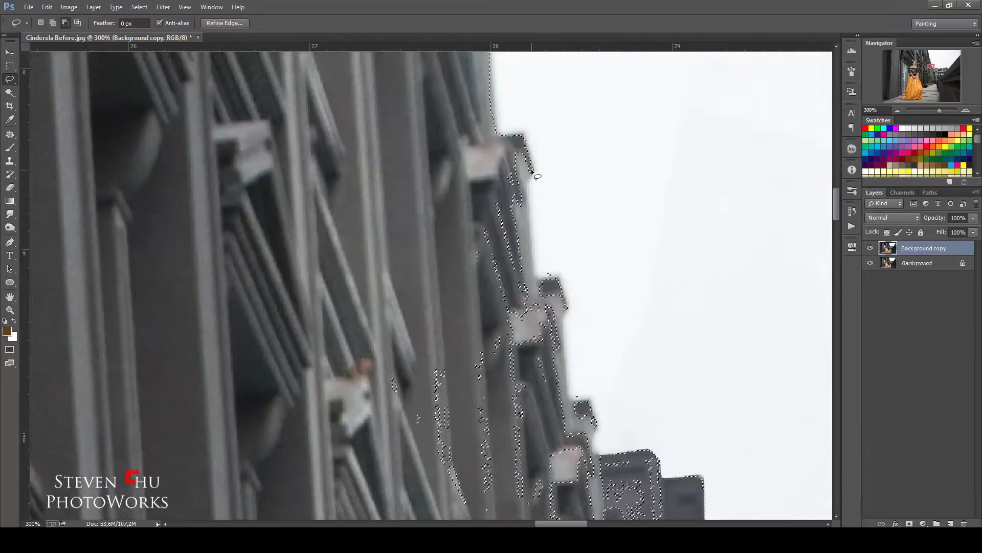
{"action": "scroll", "coordinate": [508, 359], "scroll_direction": "down", "scroll_amount": 10}
{"action": "mouse_move", "coordinate": [508, 360]}
{"action": "left_mouse_down"}
{"action": "mouse_move", "coordinate": [369, 254]}
{"action": "mouse_move", "coordinate": [453, 208]}
{"action": "mouse_move", "coordinate": [524, 224]}
{"action": "mouse_move", "coordinate": [527, 193]}
{"action": "left_mouse_up"}
{"action": "scroll", "coordinate": [368, 254], "scroll_direction": "right", "scroll_amount": 10}
{"action": "scroll", "coordinate": [452, 208], "scroll_direction": "right", "scroll_amount": 3}
{"action": "scroll", "coordinate": [531, 203], "scroll_direction": "right", "scroll_amount": 3}
{"action": "scroll", "coordinate": [531, 203], "scroll_direction": "right", "scroll_amount": 5}
{"action": "key", "text": "ctrl+minus"}
{"action": "key", "text": "ctrl+minus"}
{"action": "key", "text": "ctrl+minus"}
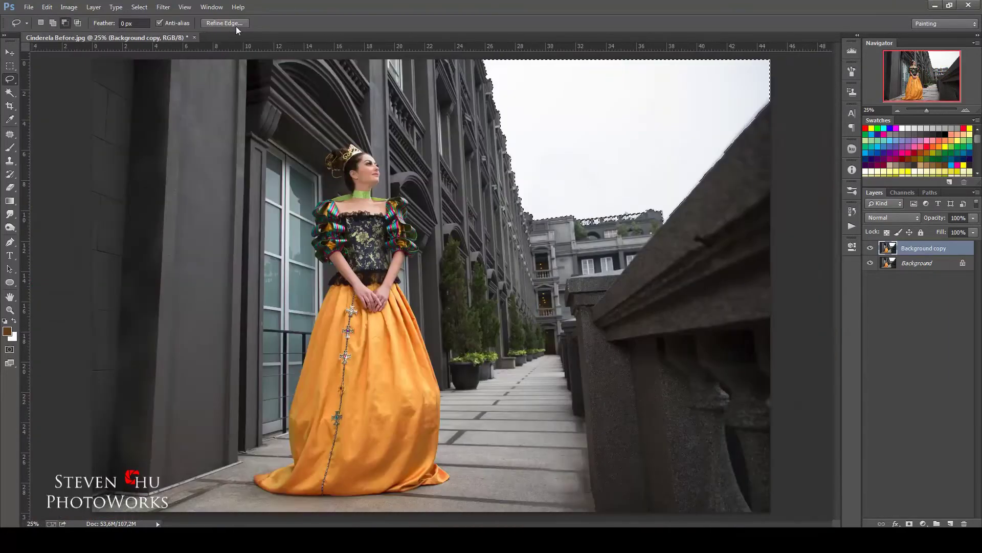
Step: Invert the sky selection and output the refined buildings as a new masked layer
{"action": "left_click", "coordinate": [235, 26]}
{"action": "left_click", "coordinate": [870, 404]}
{"action": "left_click", "coordinate": [139, 6]}
{"action": "left_click", "coordinate": [152, 57]}
{"action": "key", "text": "alt+ctrl+r"}
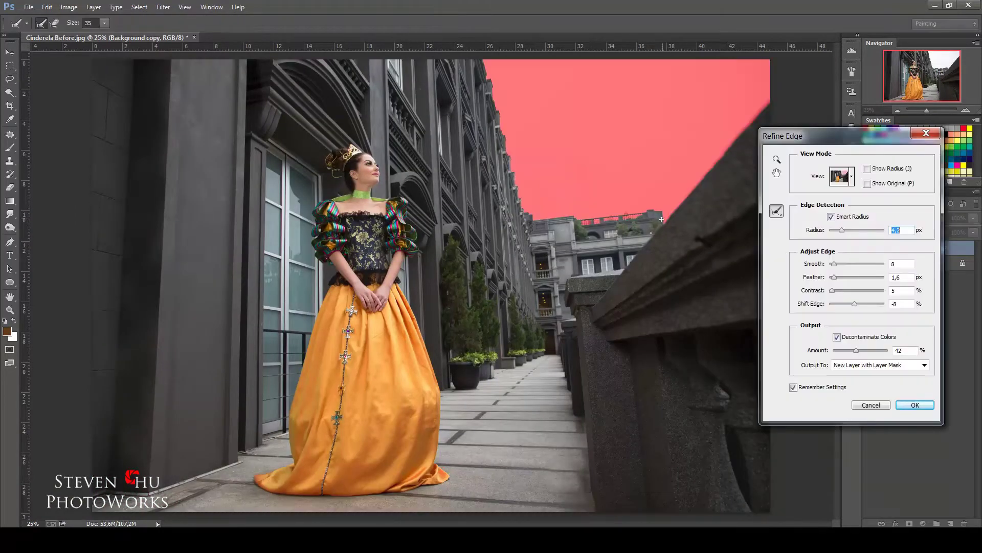
{"action": "left_click", "coordinate": [915, 405]}
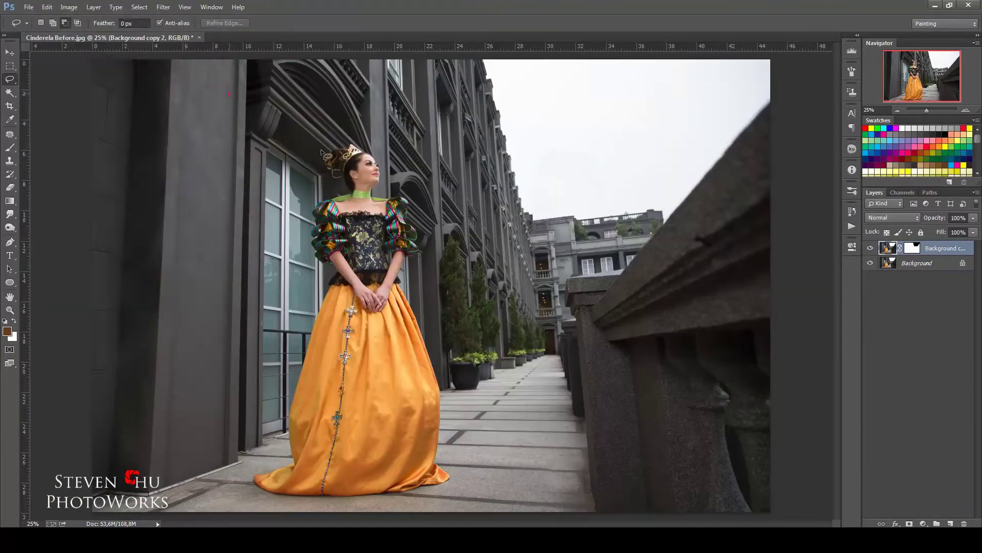
Step: Copy the whole night-sky image and paste it into the woman's photo
{"action": "left_click", "coordinate": [276, 38]}
{"action": "left_click", "coordinate": [139, 7]}
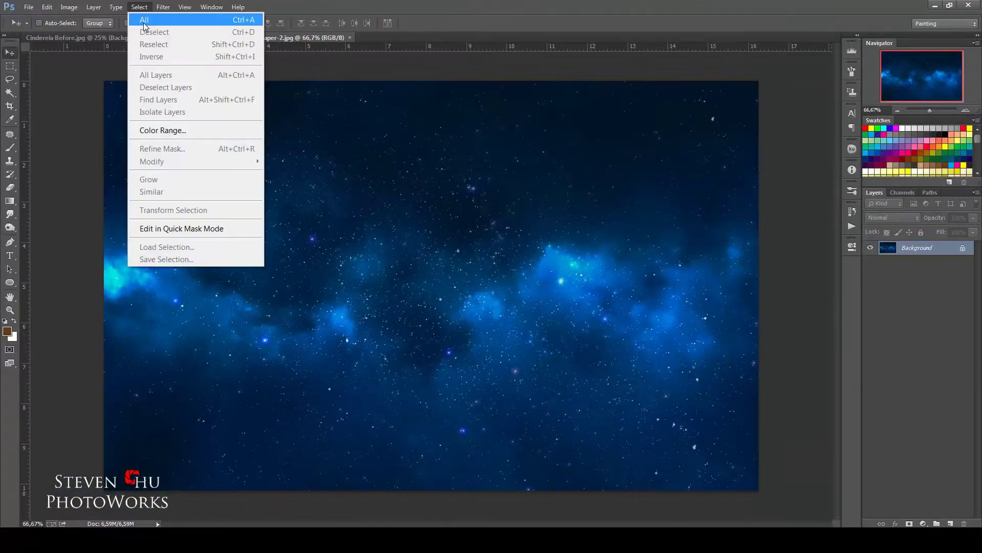
{"action": "left_click", "coordinate": [46, 6]}
{"action": "left_click", "coordinate": [60, 94]}
{"action": "key", "text": "ctrl+v"}
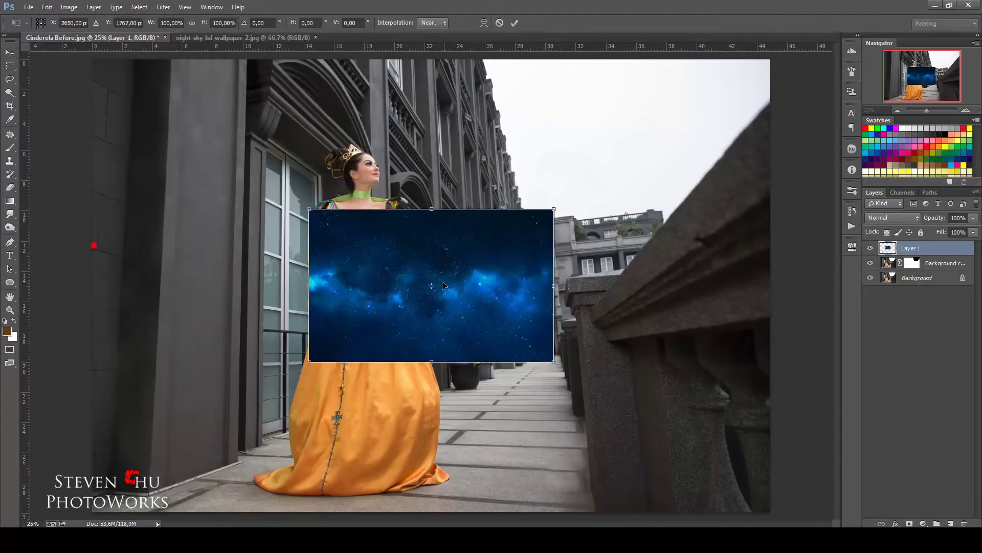
Step: Scale the night sky over the photo's top, put it beneath the cutout, add Brightness/Contrast
{"action": "key", "text": "ctrl+t"}
{"action": "mouse_move", "coordinate": [507, 321]}
{"action": "left_mouse_down"}
{"action": "mouse_move", "coordinate": [600, 321]}
{"action": "mouse_move", "coordinate": [706, 180]}
{"action": "left_mouse_up"}
{"action": "key", "text": "Return"}
{"action": "key", "text": "ctrl+bracketleft"}
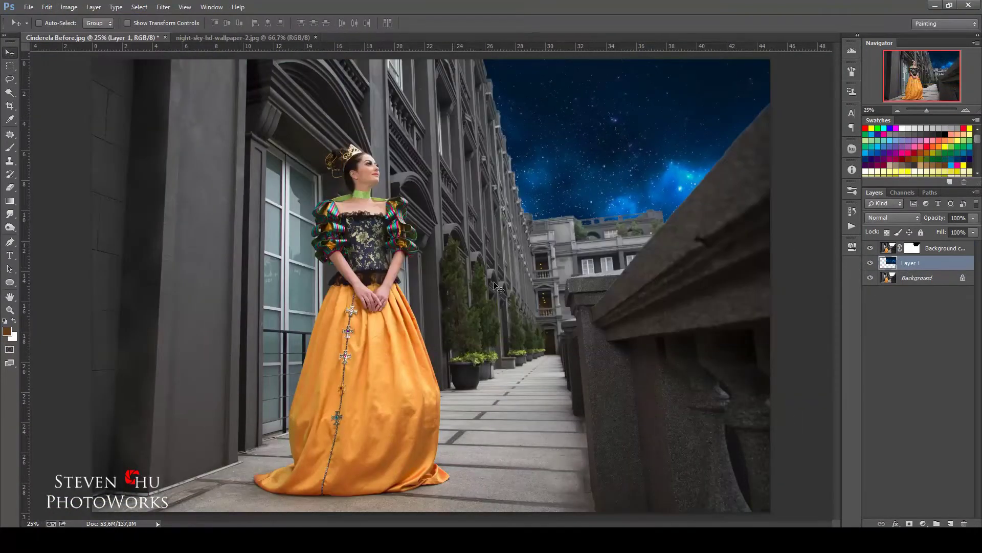
{"action": "key", "text": "alt+bracketright"}
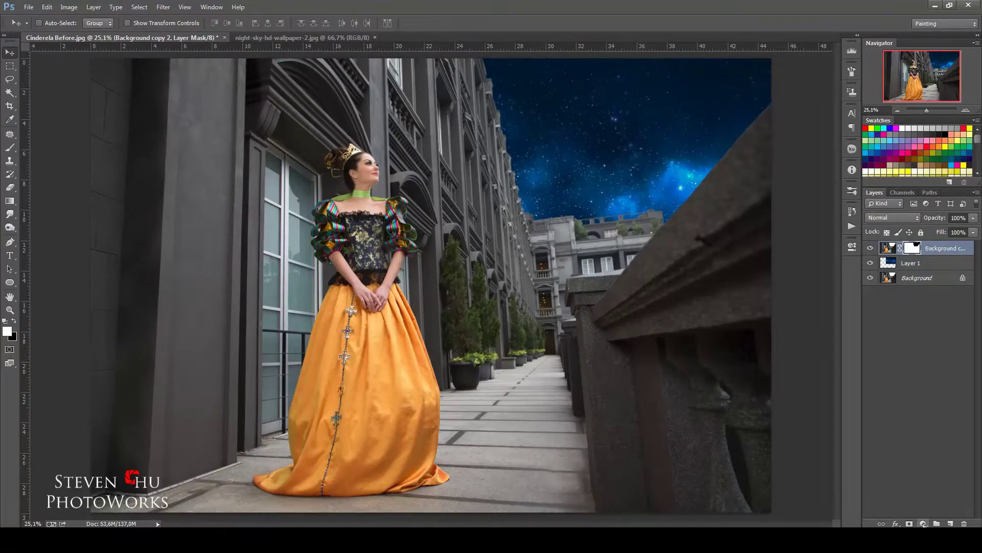
{"action": "left_click", "coordinate": [924, 523]}
Step: Darken the scene with Brightness/Contrast and paint the woman back to full brightness on its mask
{"action": "left_click_drag", "start_coordinate": [772, 297], "coordinate": [745, 297]}
{"action": "left_click", "coordinate": [823, 240]}
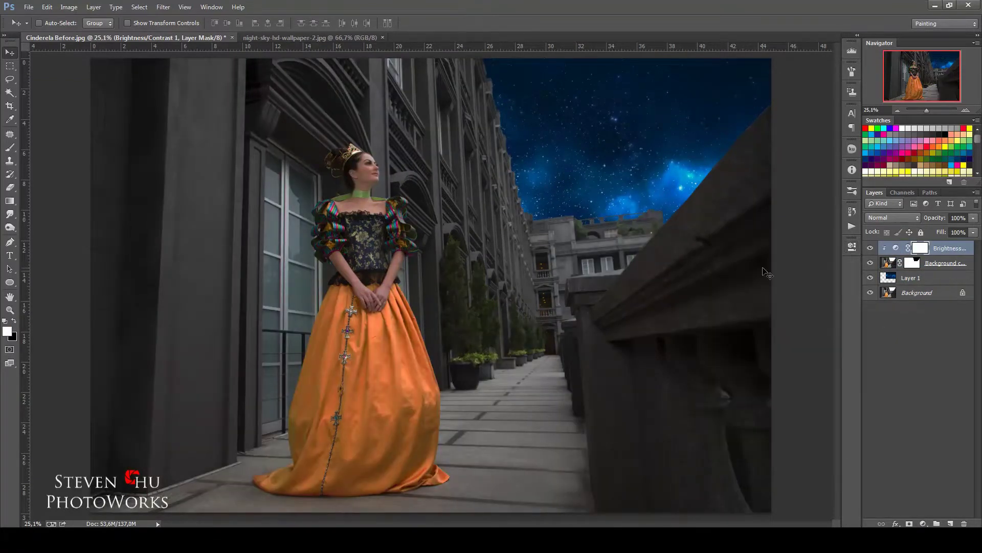
{"action": "key", "text": "b"}
{"action": "key", "text": "x"}
{"action": "left_click_drag", "start_coordinate": [364, 173], "coordinate": [296, 475]}
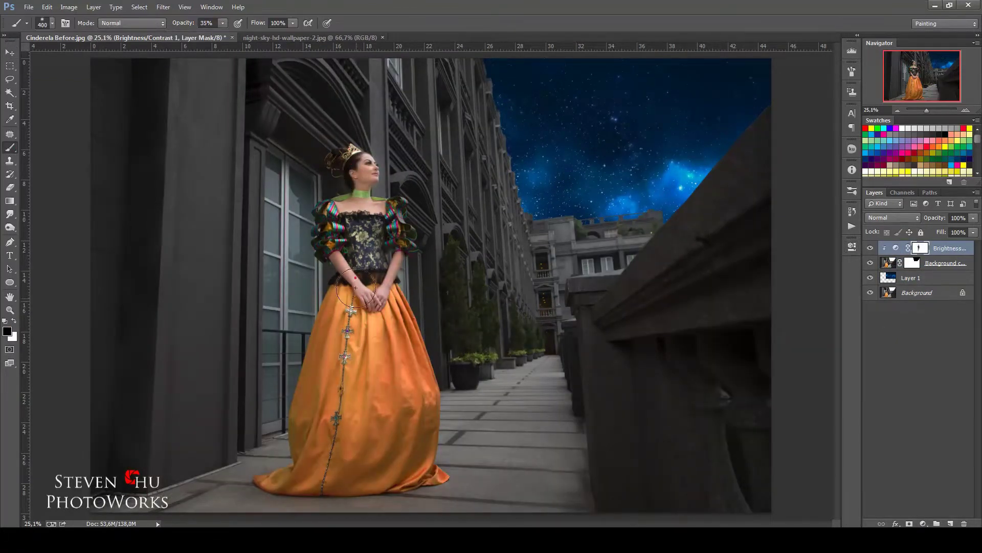
Step: Add a darkening Curves adjustment and mask the woman and lower skirt back to brightness
{"action": "left_click", "coordinate": [924, 522]}
{"action": "left_click", "coordinate": [937, 342]}
{"action": "left_click_drag", "start_coordinate": [782, 333], "coordinate": [788, 358]}
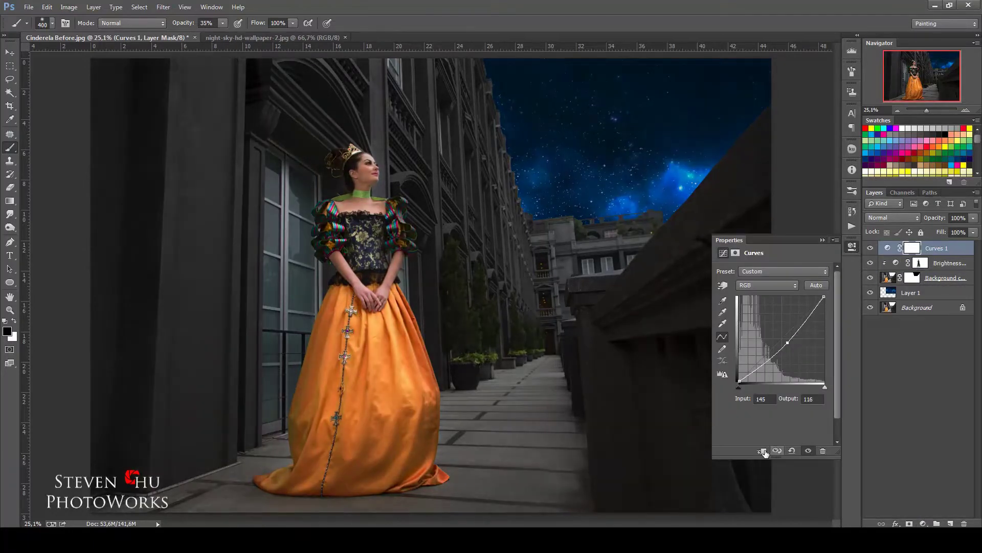
{"action": "left_click", "coordinate": [822, 239]}
{"action": "mouse_move", "coordinate": [359, 172]}
{"action": "left_mouse_down"}
{"action": "mouse_move", "coordinate": [376, 272]}
{"action": "mouse_move", "coordinate": [383, 267]}
{"action": "left_mouse_up"}
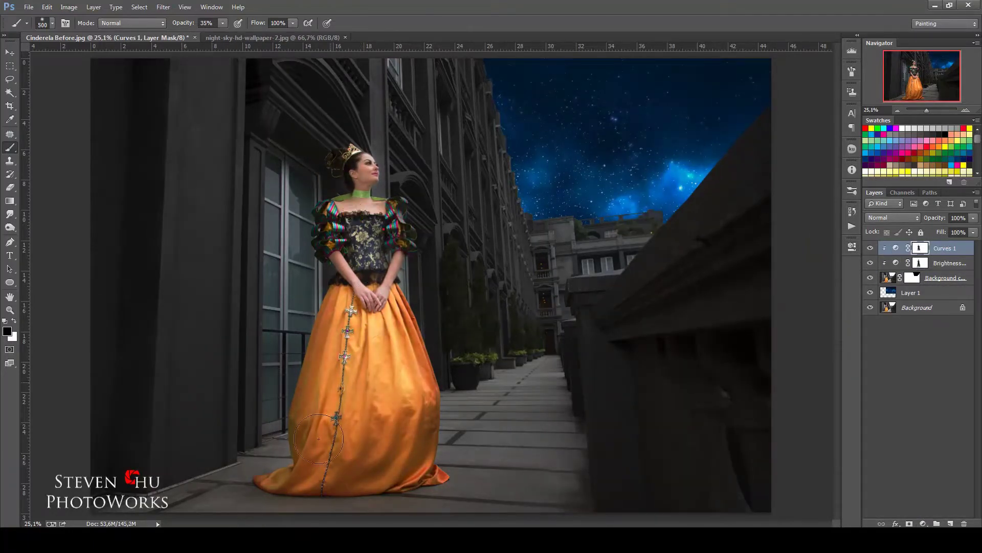
{"action": "left_click_drag", "start_coordinate": [318, 439], "coordinate": [409, 456]}
{"action": "key", "text": "["}
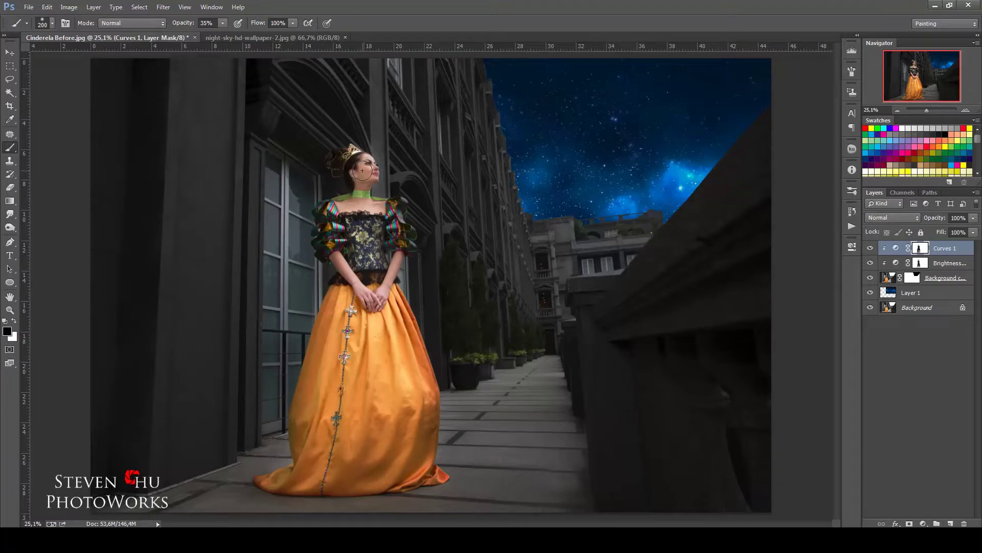
Step: Add a Selective Color adjustment shifting cyan, magenta and yellow, with an inverted mask
{"action": "left_click", "coordinate": [924, 523]}
{"action": "left_click", "coordinate": [870, 515]}
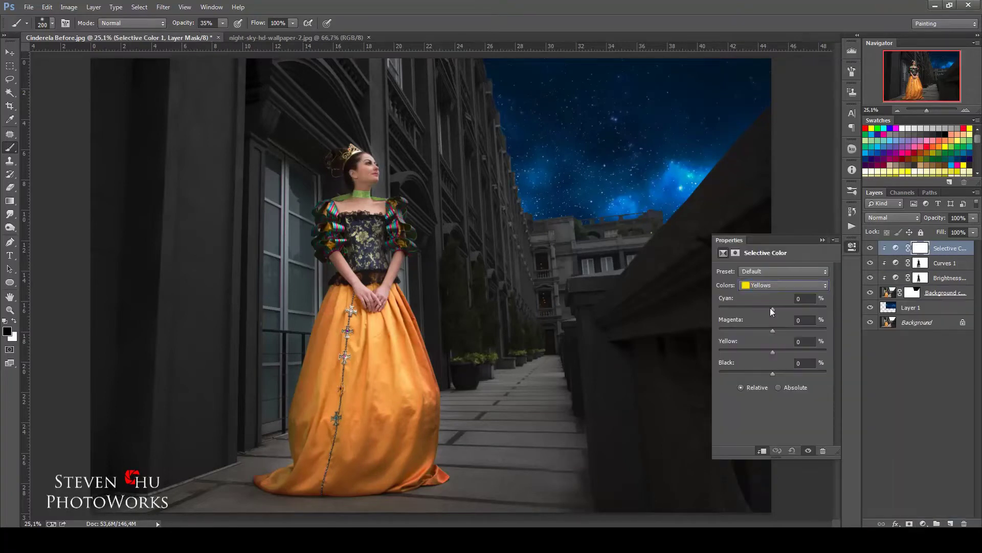
{"action": "left_click_drag", "start_coordinate": [773, 307], "coordinate": [820, 308]}
{"action": "left_click_drag", "start_coordinate": [773, 330], "coordinate": [799, 330]}
{"action": "left_click_drag", "start_coordinate": [773, 352], "coordinate": [759, 351]}
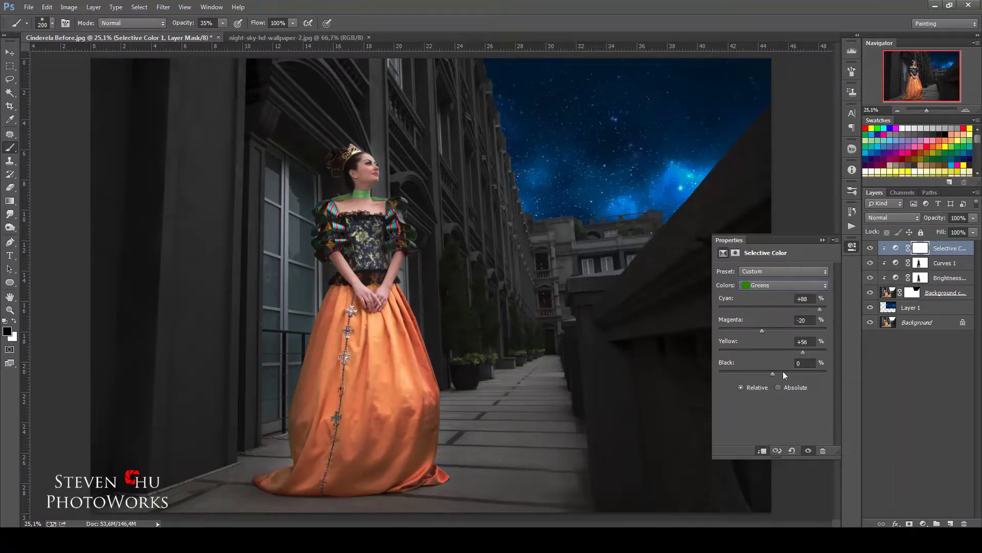
{"action": "left_click", "coordinate": [783, 285]}
{"action": "key", "text": "ctrl+i"}
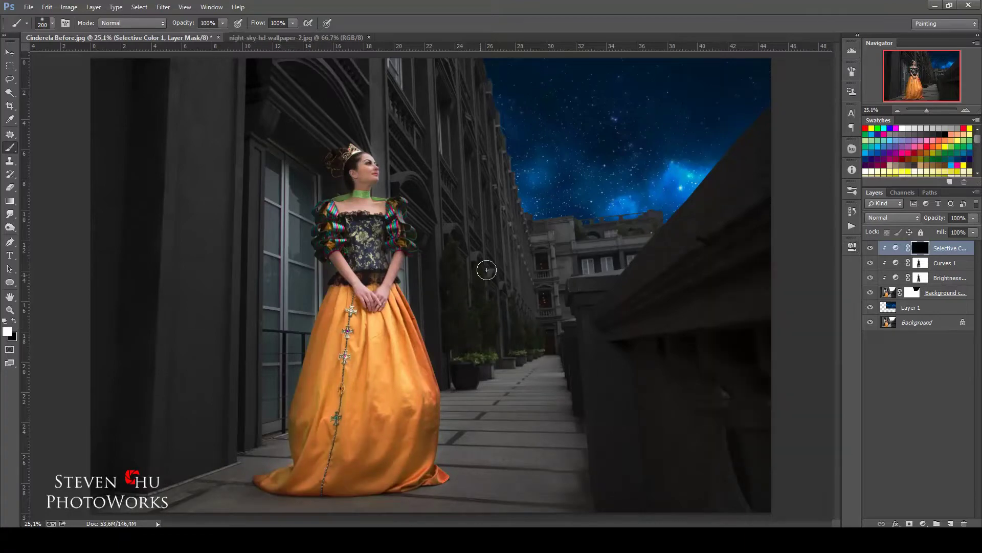
Step: Add a second Selective Color adjustment cooling the neutral tones toward blue
{"action": "left_click", "coordinate": [923, 523]}
{"action": "left_click", "coordinate": [870, 516]}
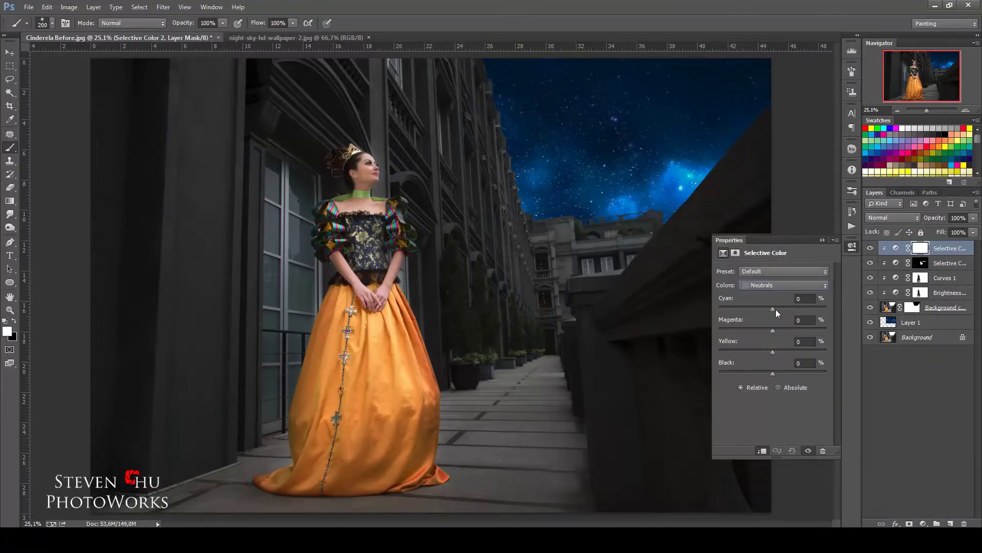
{"action": "left_click_drag", "start_coordinate": [769, 330], "coordinate": [776, 330]}
{"action": "left_click_drag", "start_coordinate": [773, 352], "coordinate": [769, 351]}
{"action": "left_click", "coordinate": [818, 244]}
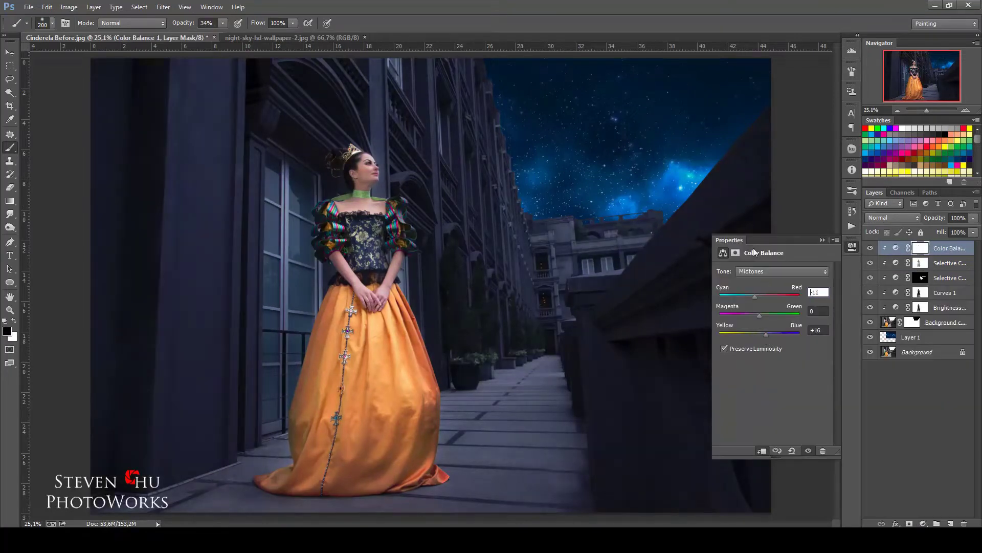
Step: Set the Color Balance shadows to Cyan -9 and Yellow +1
{"action": "left_click", "coordinate": [755, 271]}
{"action": "left_click", "coordinate": [754, 262]}
{"action": "left_click_drag", "start_coordinate": [760, 297], "coordinate": [756, 297]}
{"action": "left_click_drag", "start_coordinate": [760, 333], "coordinate": [760, 336]}
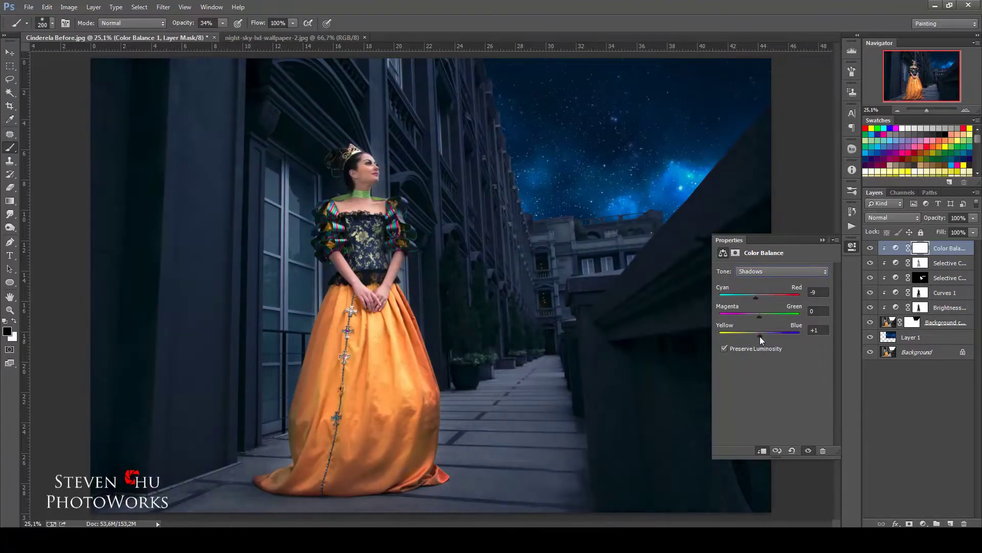
{"action": "left_click", "coordinate": [822, 240]}
Step: On a new layer, paint a warm glow over the distant building's windows at full opacity
{"action": "key", "text": "v"}
{"action": "key", "text": "ctrl+shift+alt+n"}
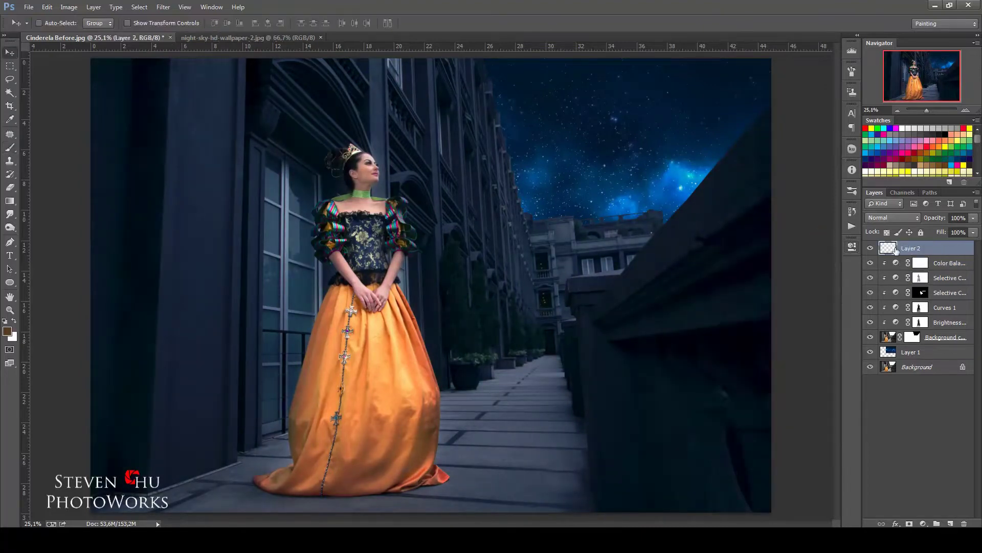
{"action": "key", "text": "b"}
{"action": "left_click", "coordinate": [223, 24]}
{"action": "key", "text": "ctrl+plus"}
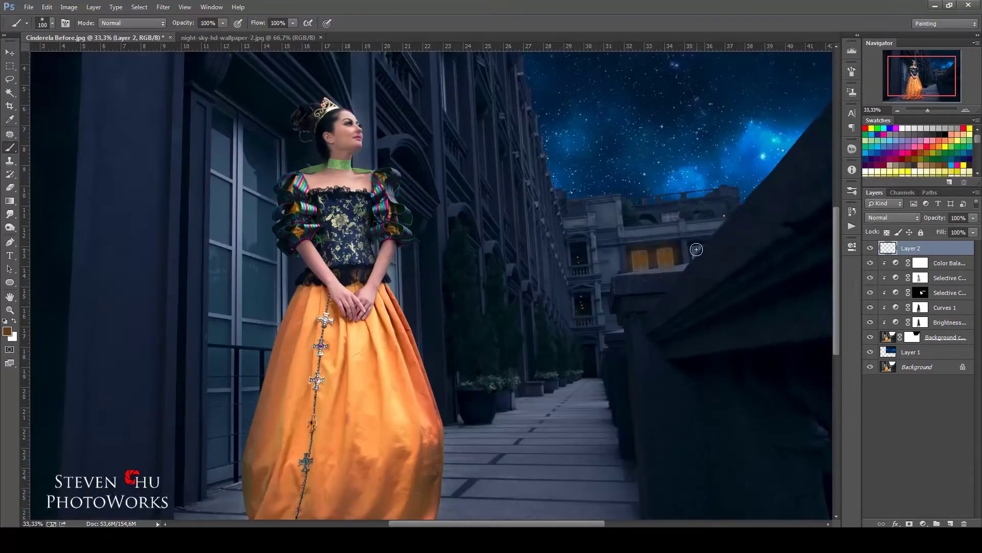
{"action": "key", "text": "ctrl+shift+alt+n"}
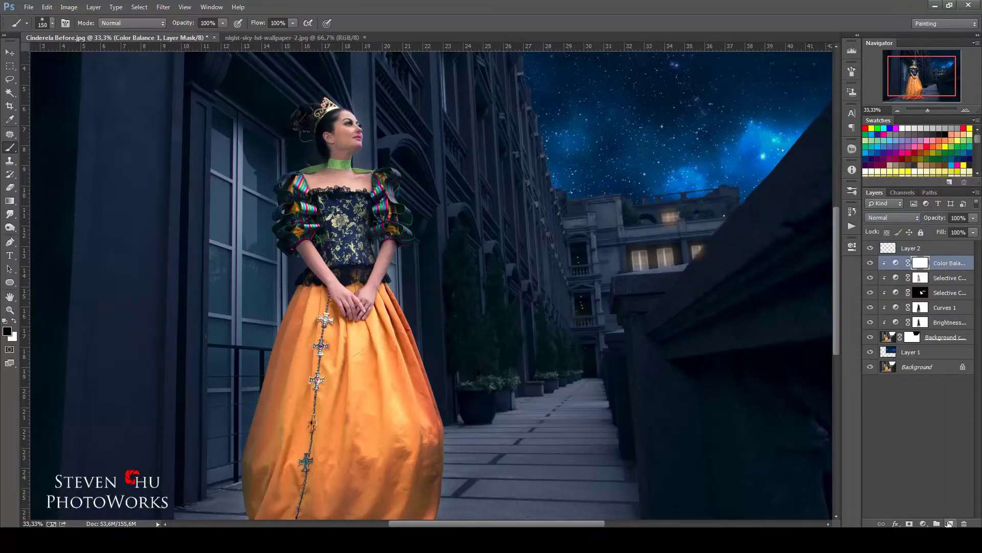
{"action": "key", "text": "bracketright"}
{"action": "key", "text": "bracketright"}
{"action": "key", "text": "bracketright"}
{"action": "left_click", "coordinate": [667, 257]}
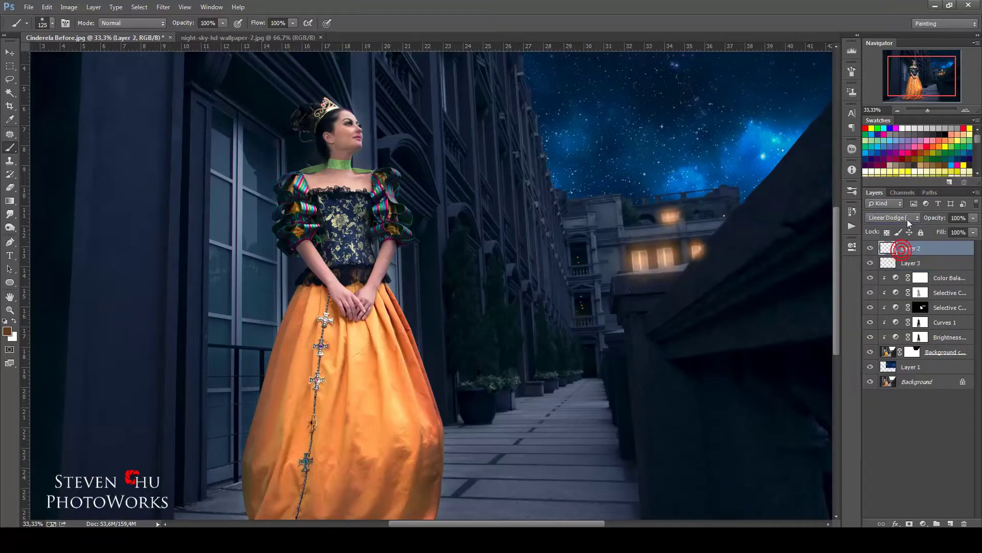
{"action": "key", "text": "ctrl+minus"}
Step: Pick a dark olive yellow paint colour and set the new glow layer to Color Dodge
{"action": "key", "text": "ctrl+shift+alt+n"}
{"action": "left_click_drag", "start_coordinate": [932, 176], "coordinate": [933, 230]}
{"action": "left_click", "coordinate": [7, 331]}
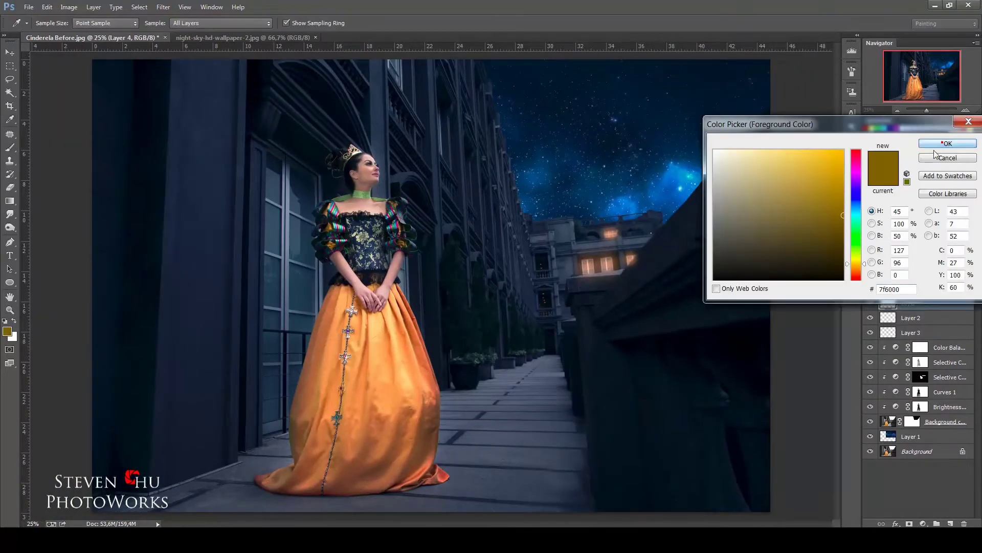
{"action": "left_click", "coordinate": [946, 139]}
{"action": "left_click", "coordinate": [893, 272]}
{"action": "left_click", "coordinate": [901, 117]}
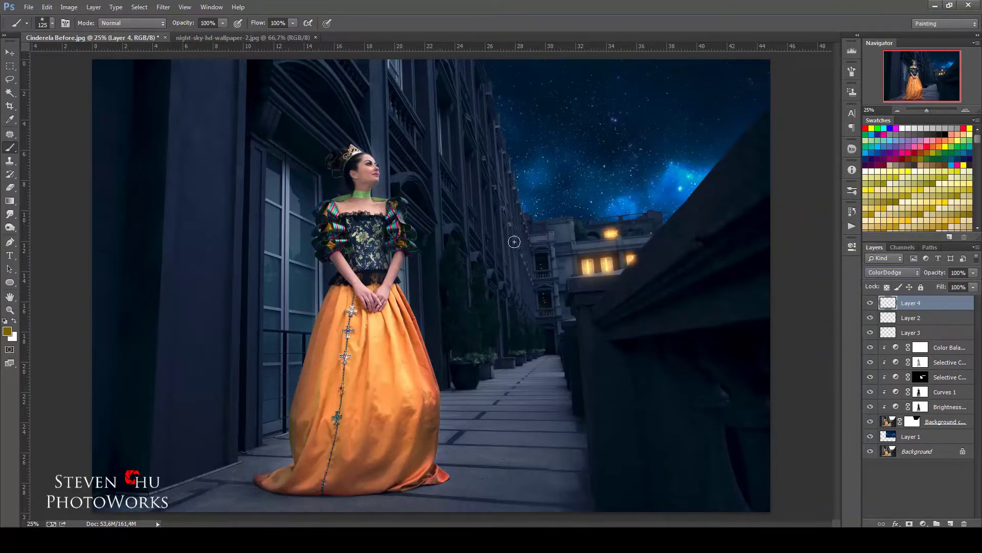
Step: Paint yellow over the tall left window panes on a new glowing blend-mode layer
{"action": "key", "text": "ctrl+shift+alt+n"}
{"action": "key", "text": "ctrl+plus"}
{"action": "key", "text": "bracketleft"}
{"action": "key", "text": "bracketleft"}
{"action": "key", "text": "bracketleft"}
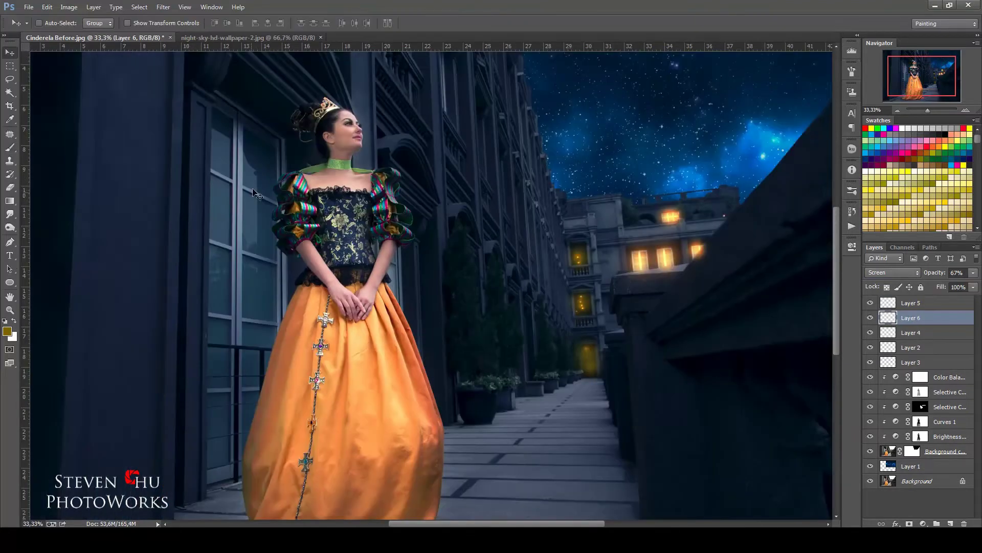
{"action": "key", "text": "ctrl+shift+alt+n"}
{"action": "key", "text": "ctrl+minus"}
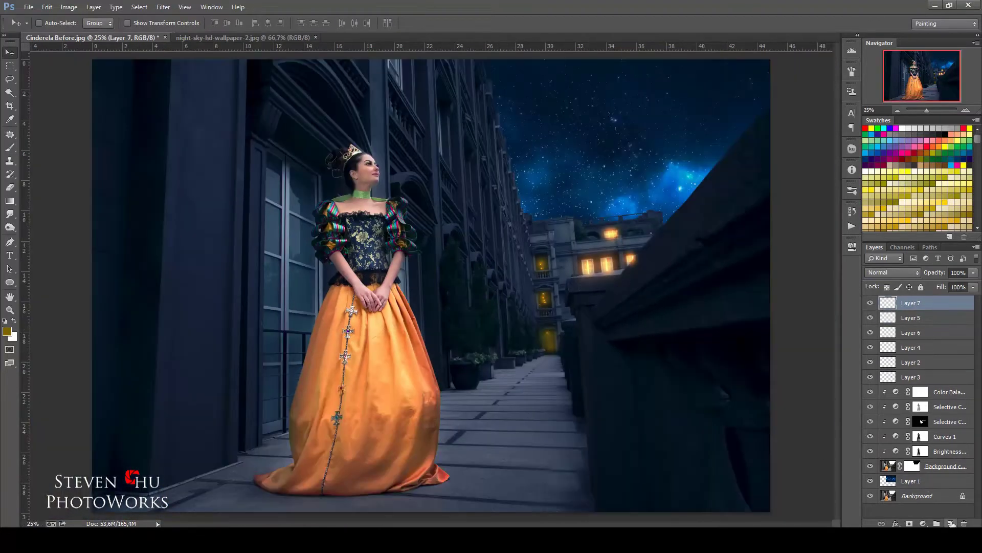
{"action": "left_click", "coordinate": [952, 524]}
{"action": "key", "text": "b"}
{"action": "mouse_move", "coordinate": [270, 158]}
{"action": "left_mouse_down"}
{"action": "mouse_move", "coordinate": [272, 184]}
{"action": "mouse_move", "coordinate": [297, 199]}
{"action": "left_mouse_up"}
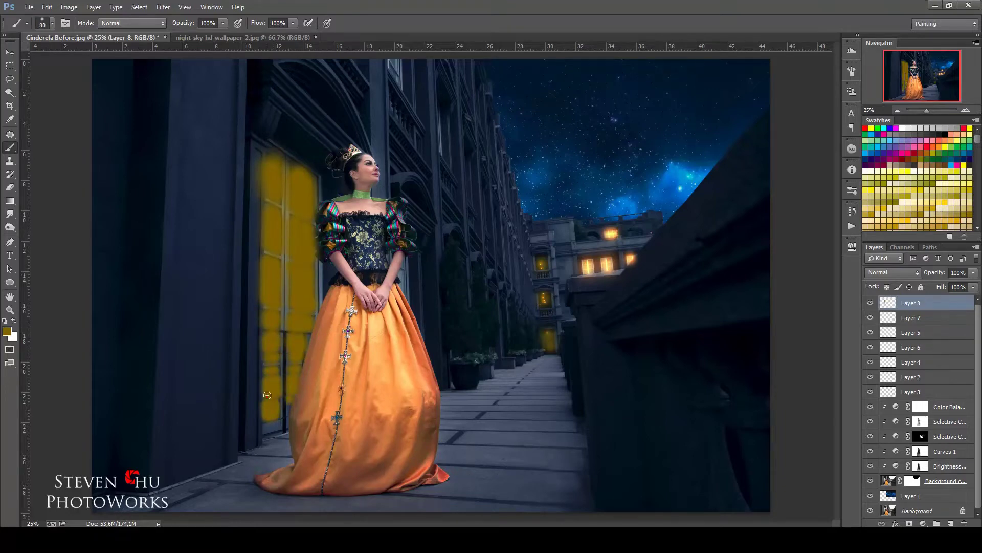
{"action": "left_click", "coordinate": [893, 272]}
{"action": "left_click", "coordinate": [891, 103]}
Step: Add a broad orange Screen glow over the tall window and lower the yellow paint to 79%
{"action": "left_click", "coordinate": [950, 524], "text": "ctrl"}
{"action": "mouse_move", "coordinate": [288, 163]}
{"action": "left_mouse_down"}
{"action": "mouse_move", "coordinate": [278, 314]}
{"action": "mouse_move", "coordinate": [284, 424]}
{"action": "left_mouse_up"}
{"action": "key", "text": "bracketleft"}
{"action": "key", "text": "bracketleft"}
{"action": "left_click", "coordinate": [893, 273]}
{"action": "left_click", "coordinate": [890, 103]}
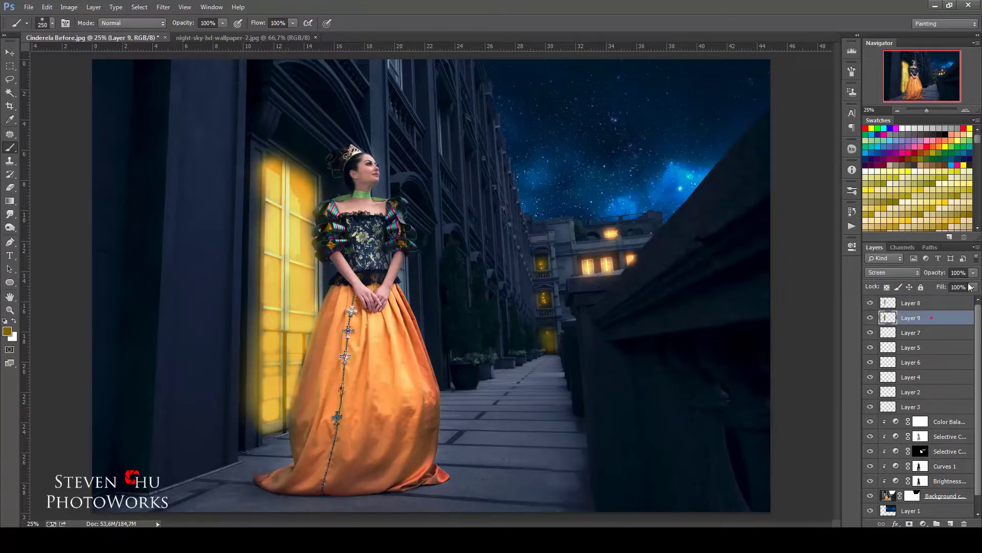
{"action": "key", "text": "bracketleft"}
{"action": "key", "text": "bracketleft"}
{"action": "left_click", "coordinate": [909, 302]}
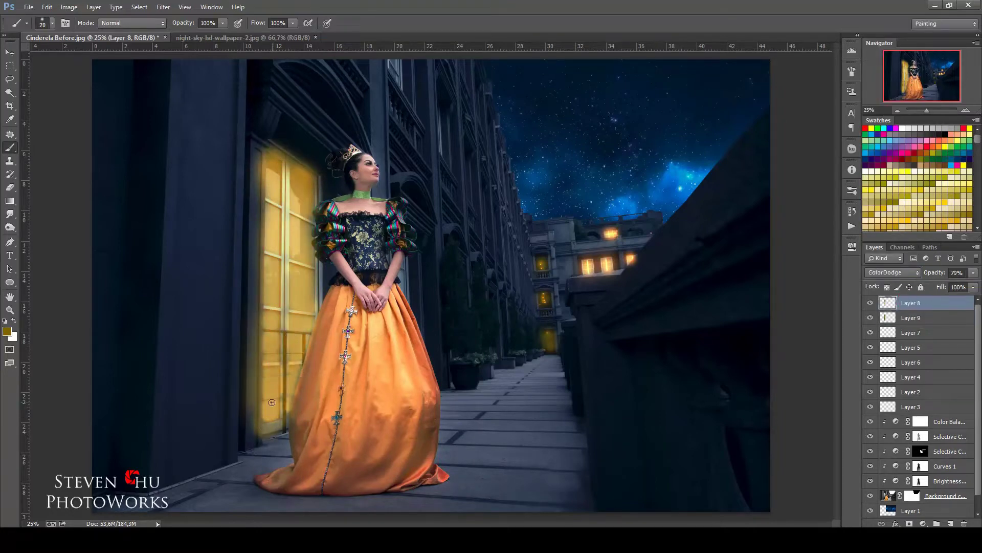
Step: Paint brightening yellow glows into the small upper window and the window behind her arm
{"action": "key", "text": "ctrl+plus"}
{"action": "key", "text": "ctrl+shift+alt+n"}
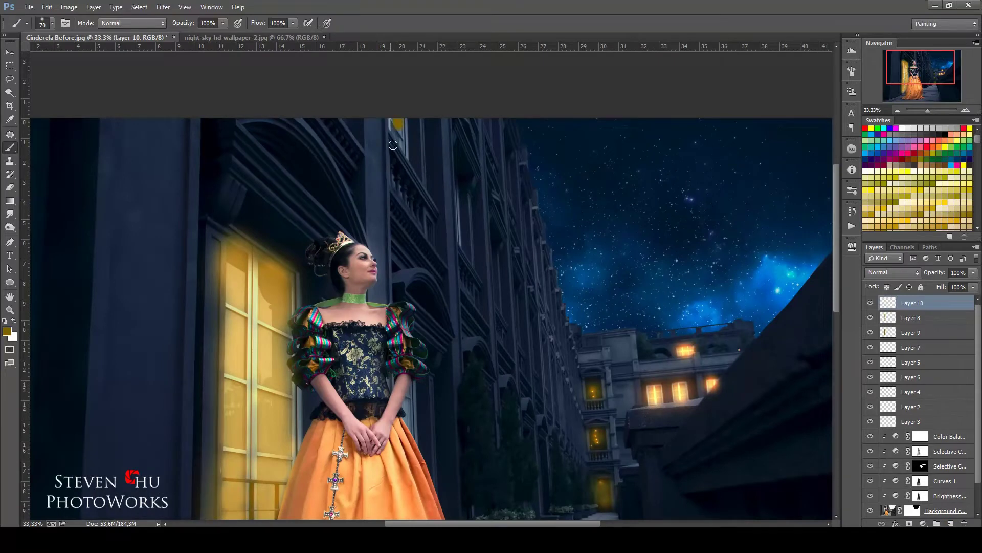
{"action": "left_click_drag", "start_coordinate": [393, 145], "coordinate": [403, 134]}
{"action": "key", "text": "ctrl+shift+alt+n"}
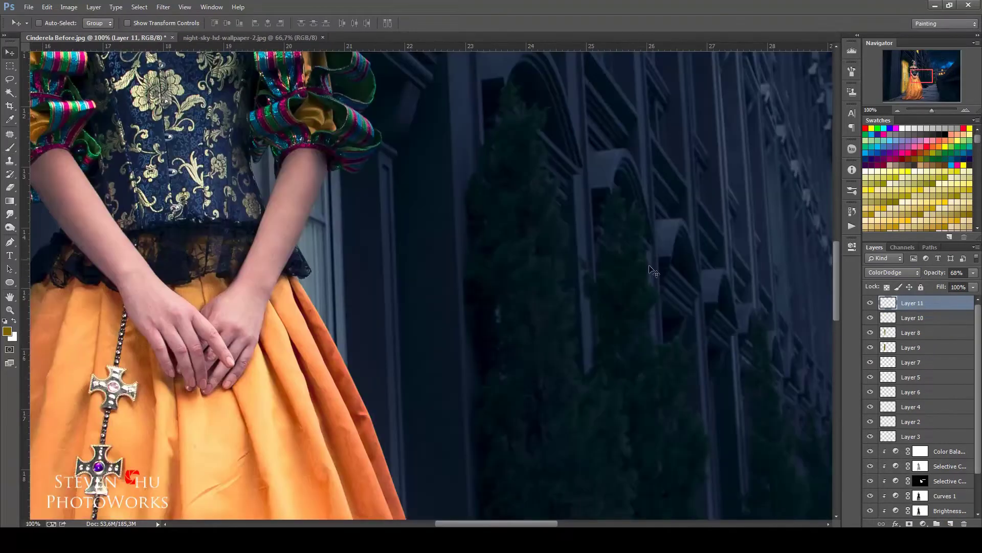
{"action": "key", "text": "ctrl+shift+alt+n"}
{"action": "left_click", "coordinate": [10, 148]}
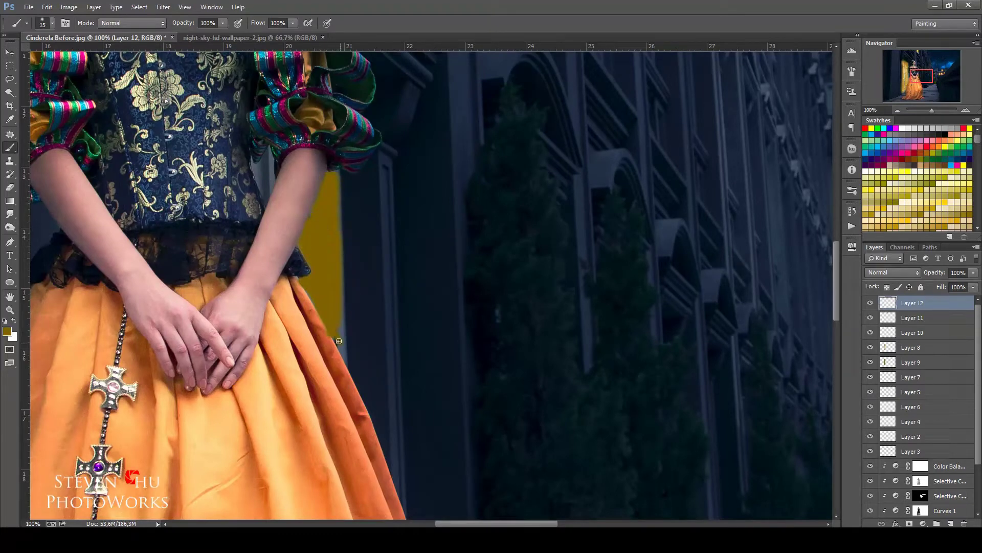
{"action": "left_click", "coordinate": [893, 272]}
{"action": "left_click", "coordinate": [900, 162]}
{"action": "key", "text": "ctrl+shift+alt+n"}
{"action": "left_click_drag", "start_coordinate": [315, 189], "coordinate": [333, 327]}
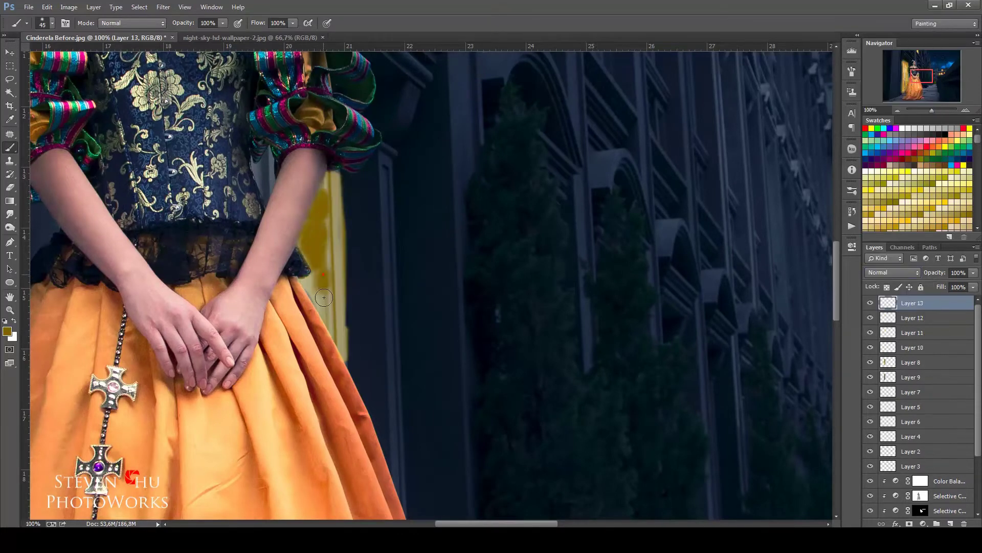
{"action": "left_click", "coordinate": [881, 272]}
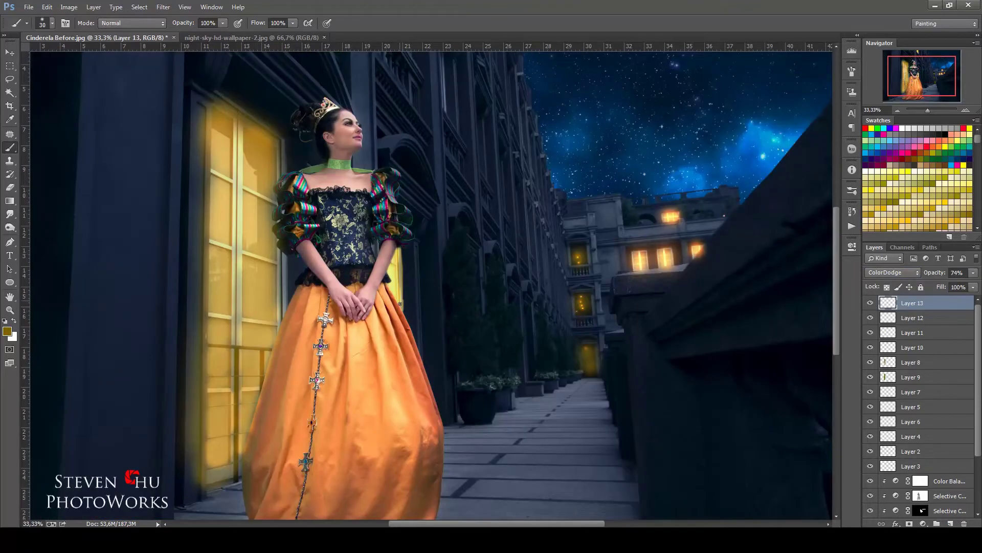
Step: Zoom out and step through the orange and yellow glow layers to the topmost one
{"action": "key", "text": "v"}
{"action": "key", "text": "ctrl+minus"}
{"action": "left_click", "coordinate": [872, 377]}
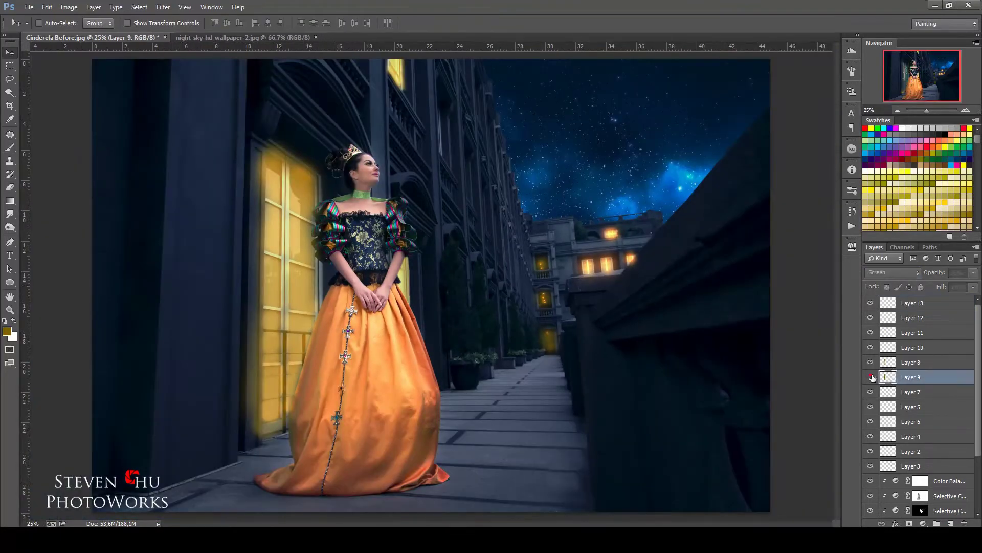
{"action": "left_click", "coordinate": [911, 363]}
{"action": "key", "text": "b"}
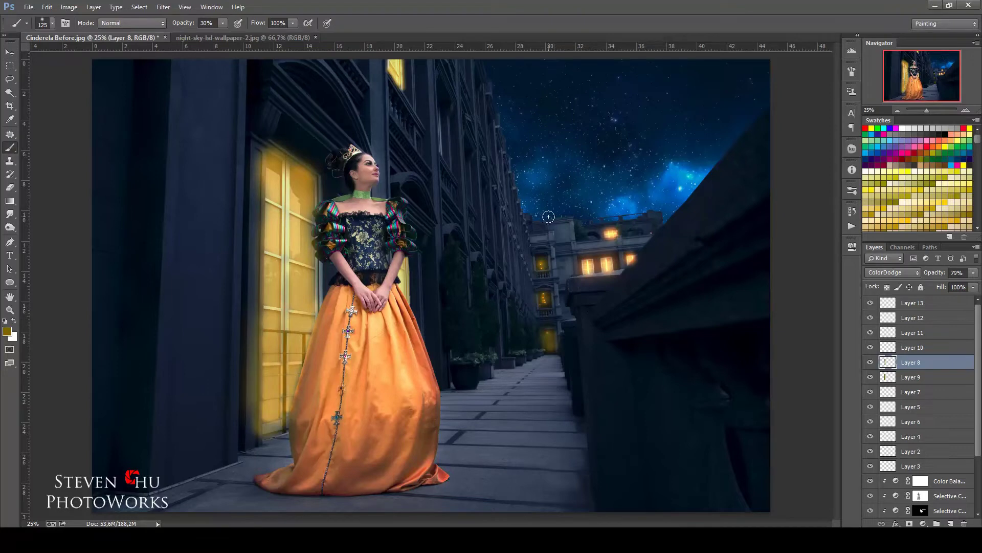
{"action": "key", "text": "v"}
{"action": "key", "text": "alt+shift+bracketright"}
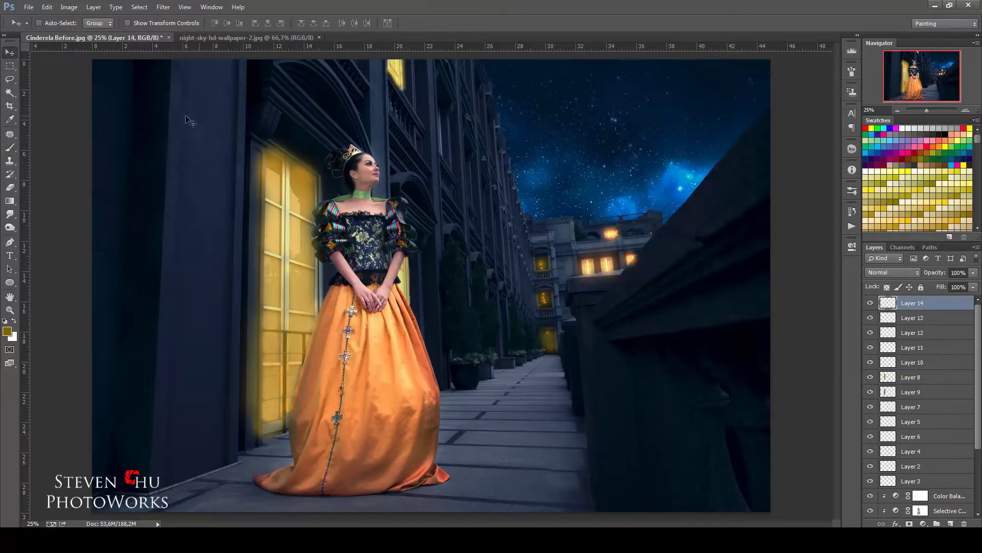
Step: Fill an outlined window with a gold gradient and duplicate that layer
{"action": "key", "text": "l"}
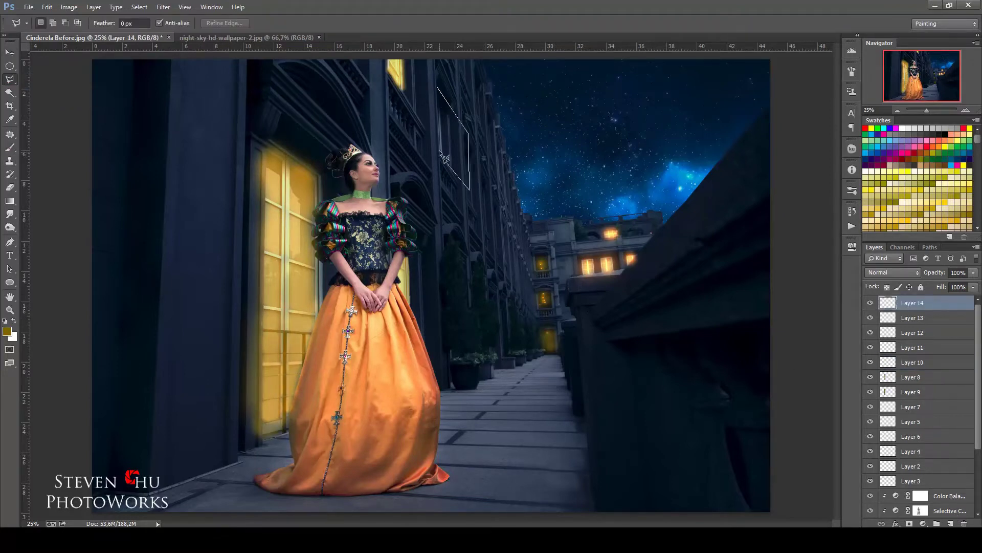
{"action": "left_click", "coordinate": [9, 201]}
{"action": "left_click_drag", "start_coordinate": [446, 108], "coordinate": [706, 253]}
{"action": "key", "text": "ctrl+d"}
{"action": "key", "text": "ctrl+j"}
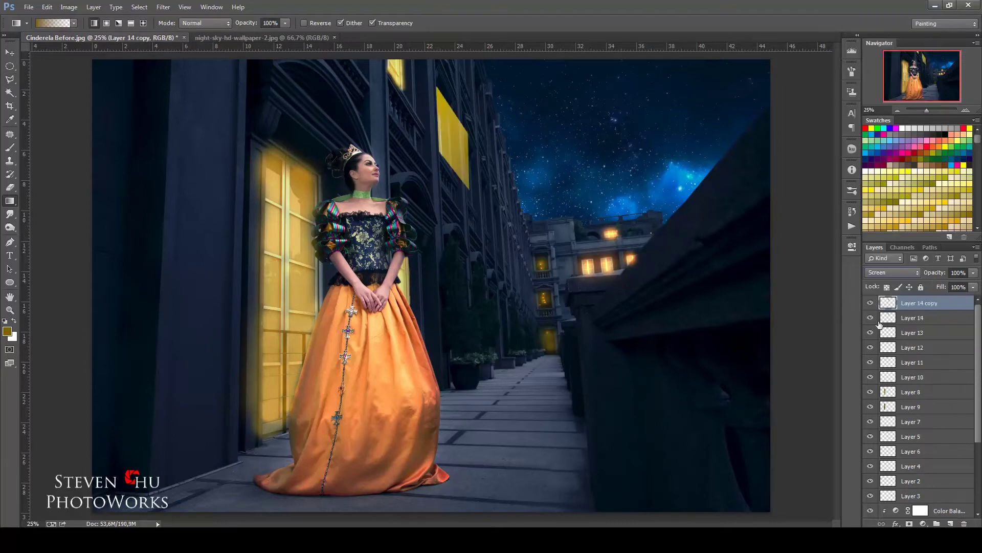
Step: Merge the gold window layers, set Color Dodge, and soften with a Gaussian blur
{"action": "left_click", "coordinate": [913, 317], "text": "shift"}
{"action": "right_click", "coordinate": [913, 318]}
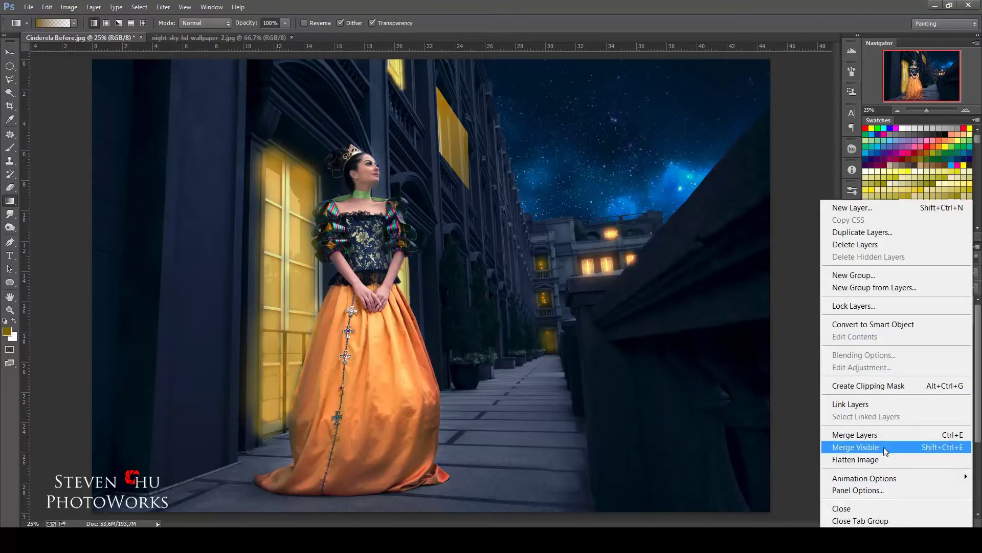
{"action": "left_click", "coordinate": [860, 433]}
{"action": "key", "text": "shift+plus"}
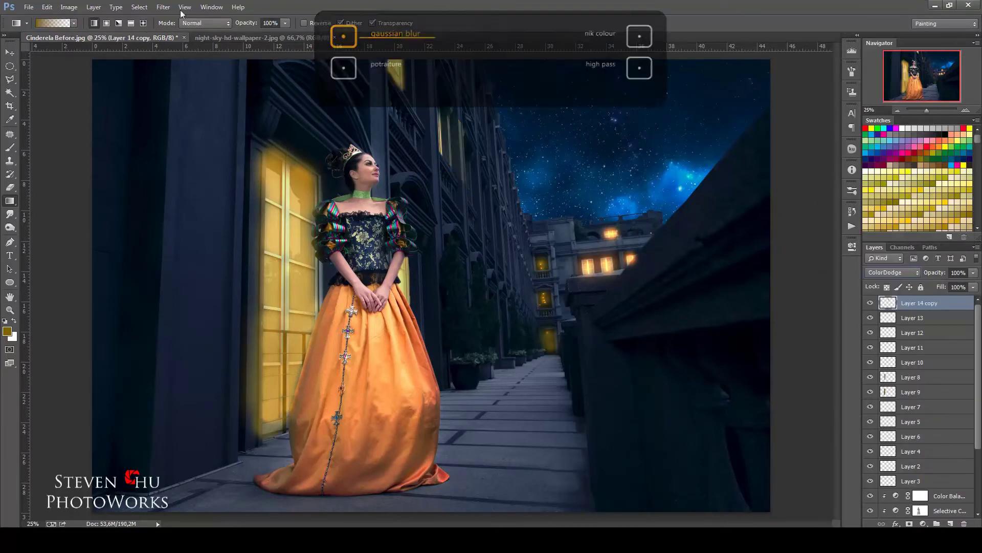
{"action": "left_click", "coordinate": [164, 6]}
{"action": "left_click", "coordinate": [101, 189]}
Step: Place a copy of the gold glow lower down and duplicate it
{"action": "left_click", "coordinate": [870, 318]}
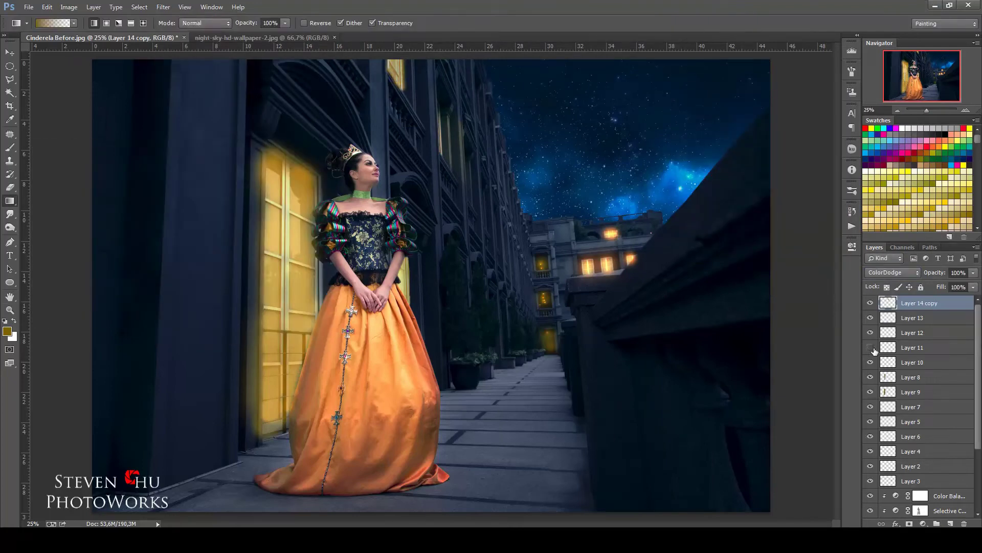
{"action": "key", "text": "v"}
{"action": "left_click_drag", "start_coordinate": [948, 307], "coordinate": [921, 354]}
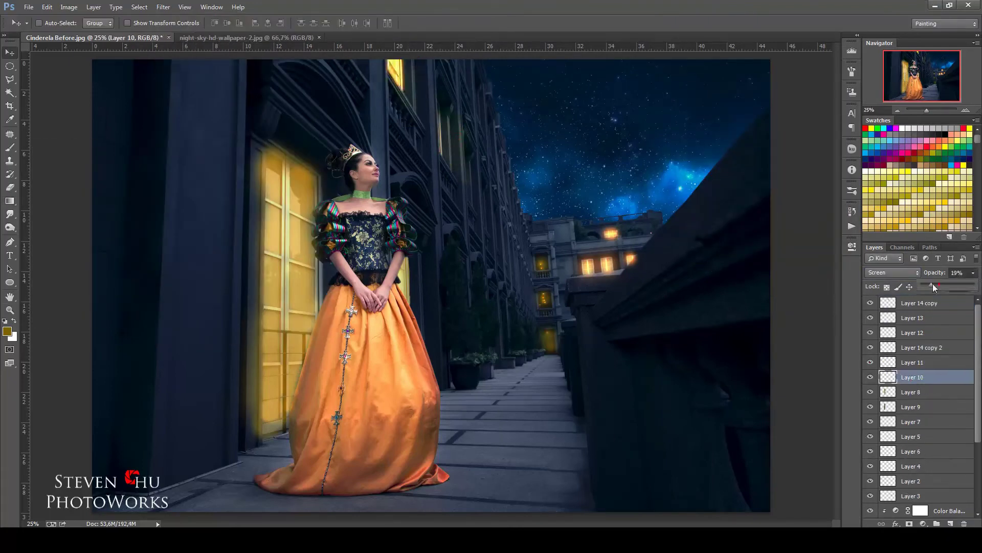
{"action": "key", "text": "ctrl+j"}
Step: Group the two window-glow layers and begin renaming the group to Windows Light
{"action": "left_click", "coordinate": [921, 318], "text": "shift"}
{"action": "right_click", "coordinate": [924, 318]}
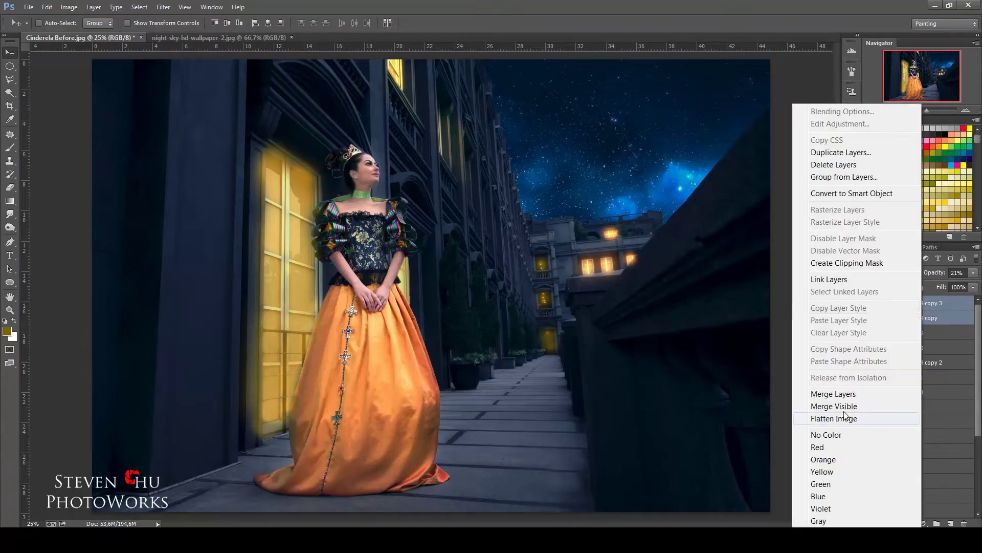
{"action": "key", "text": "Escape"}
{"action": "key", "text": "ctrl+g"}
{"action": "double_click", "coordinate": [911, 301]}
Step: Name the group 'Windows Light' and place a first transformed duplicate of it
{"action": "type", "text": "Windows Light"}
{"action": "key", "text": "Return"}
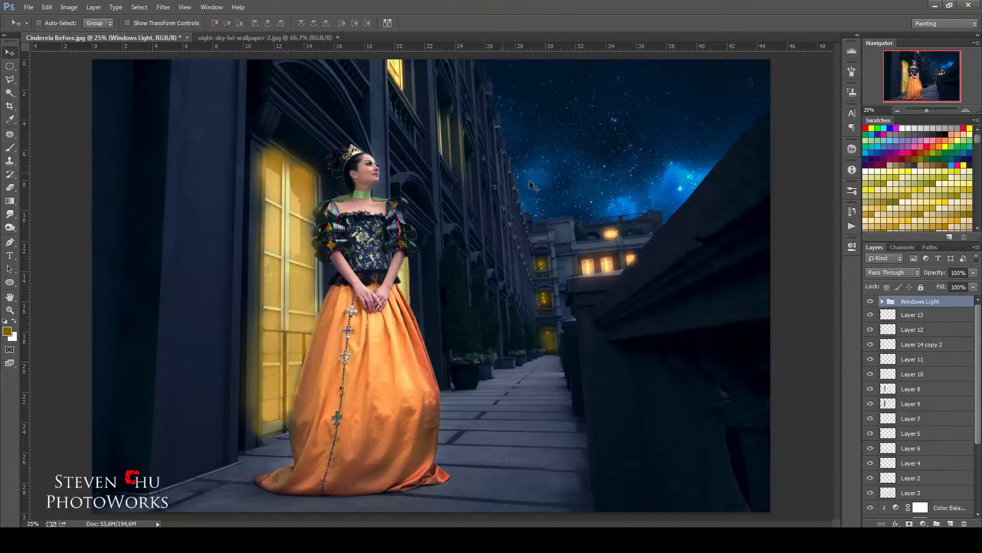
{"action": "key", "text": "ctrl+j"}
{"action": "key", "text": "ctrl+t"}
{"action": "key", "text": "Return"}
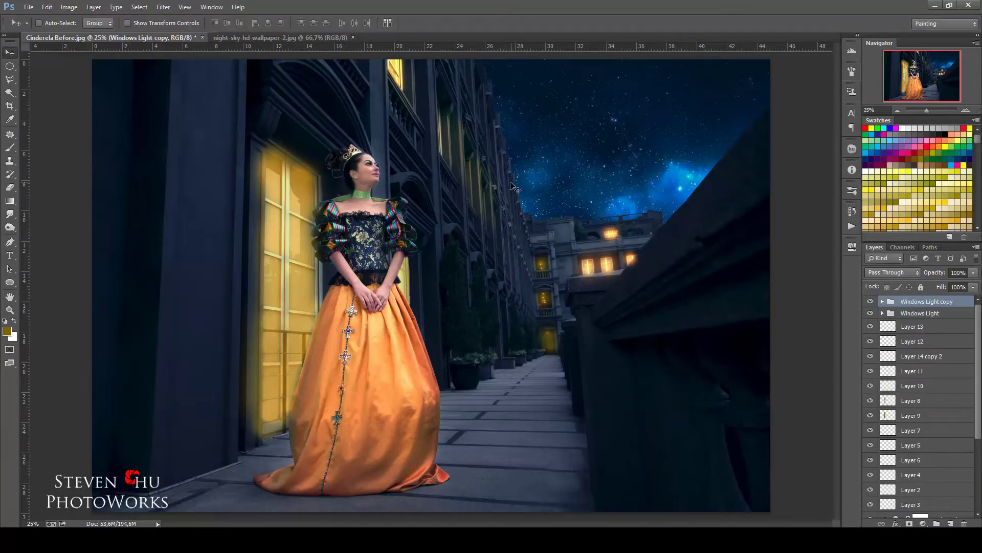
Step: Shrink two more Windows Light copies onto windows farther down the corridor
{"action": "key", "text": "ctrl+j"}
{"action": "key", "text": "ctrl+t"}
{"action": "left_click_drag", "start_coordinate": [488, 166], "coordinate": [507, 214]}
{"action": "key", "text": "Return"}
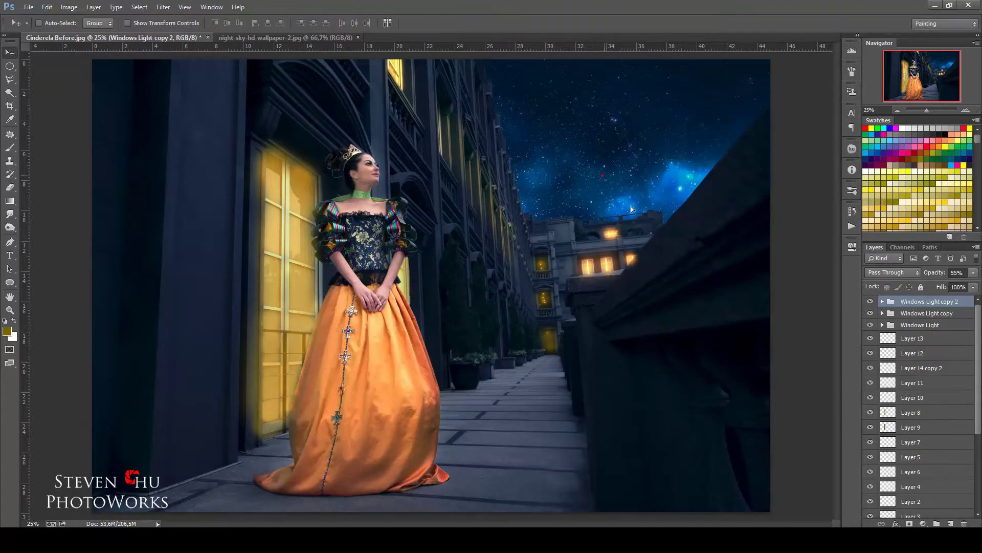
{"action": "key", "text": "ctrl+j"}
{"action": "key", "text": "ctrl+t"}
{"action": "key", "text": "Return"}
Step: Move another glow copy onto a corridor window and mask away its excess glow
{"action": "key", "text": "ctrl+j"}
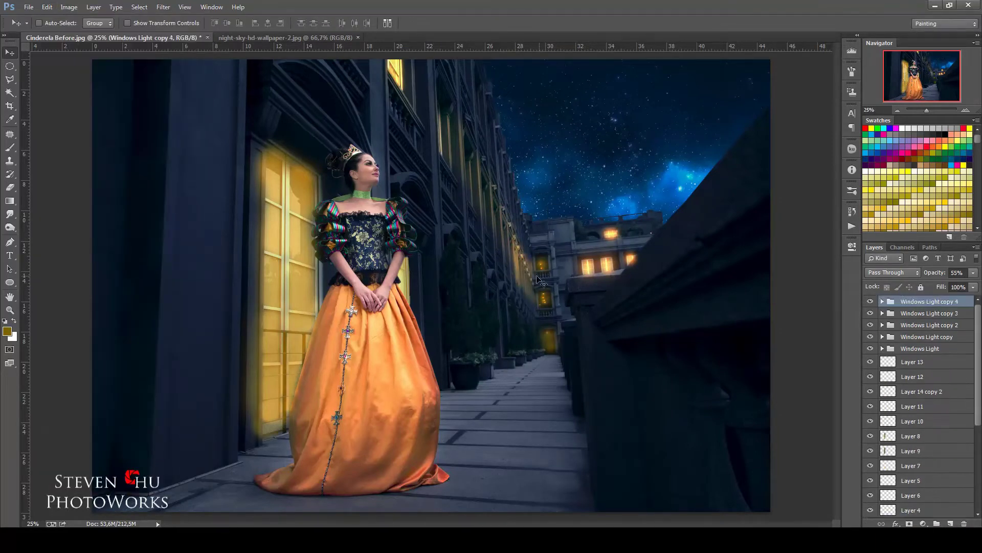
{"action": "left_click", "coordinate": [47, 6]}
{"action": "left_click", "coordinate": [67, 243]}
{"action": "left_click_drag", "start_coordinate": [551, 266], "coordinate": [487, 334]}
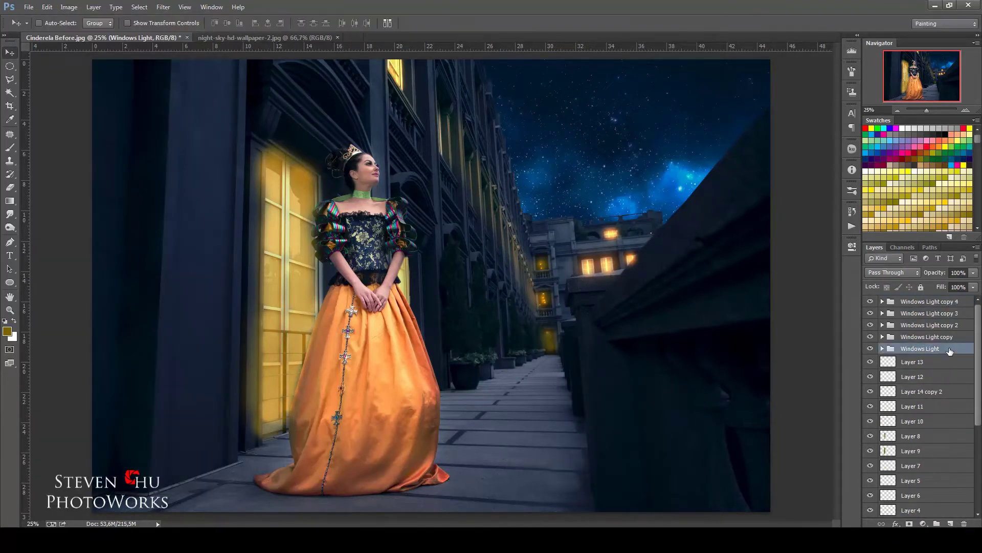
{"action": "left_click_drag", "start_coordinate": [947, 405], "coordinate": [909, 524]}
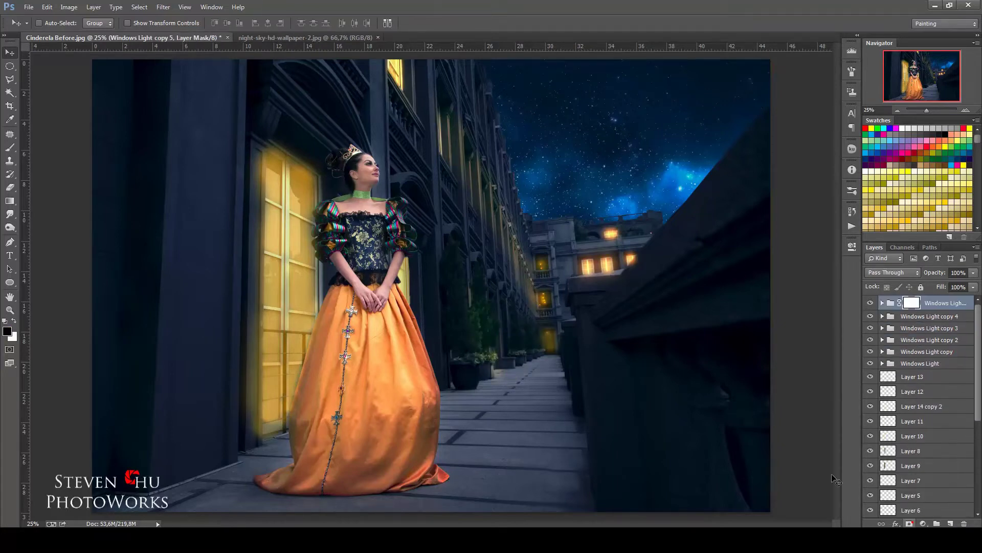
{"action": "key", "text": "b"}
Step: Add one more resized glow copy and get ready to trim it with the brush
{"action": "key", "text": "ctrl+j"}
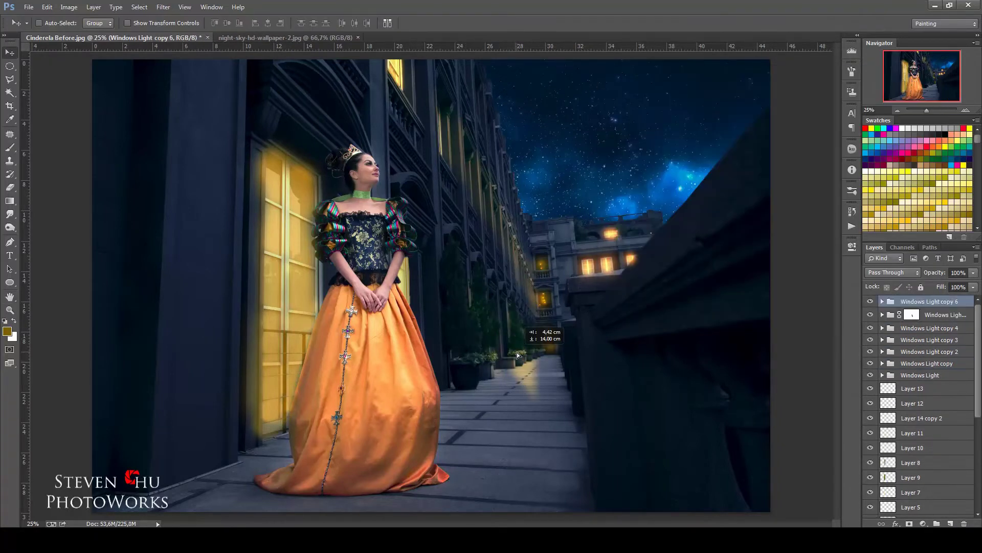
{"action": "key", "text": "ctrl+t"}
{"action": "key", "text": "Return"}
{"action": "key", "text": "ctrl+j"}
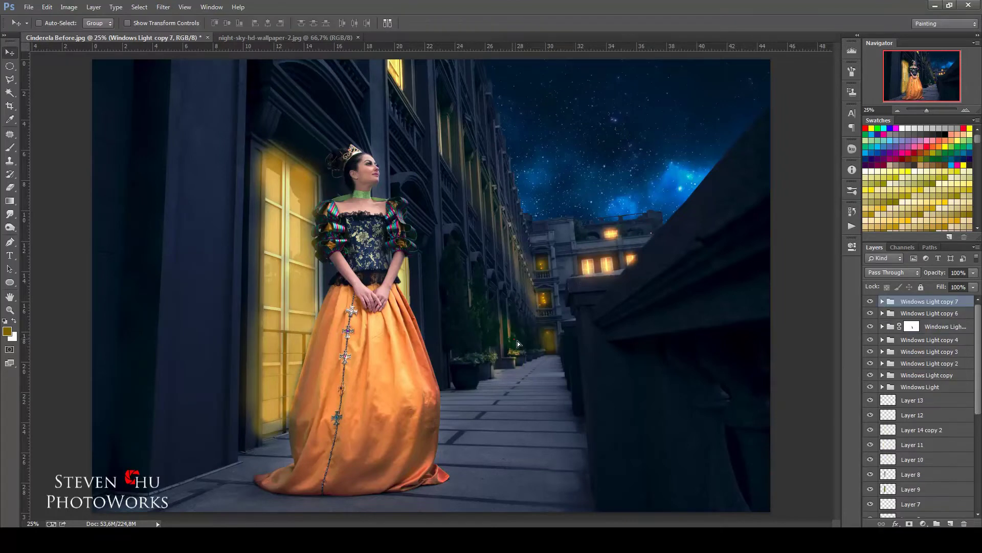
{"action": "key", "text": "b"}
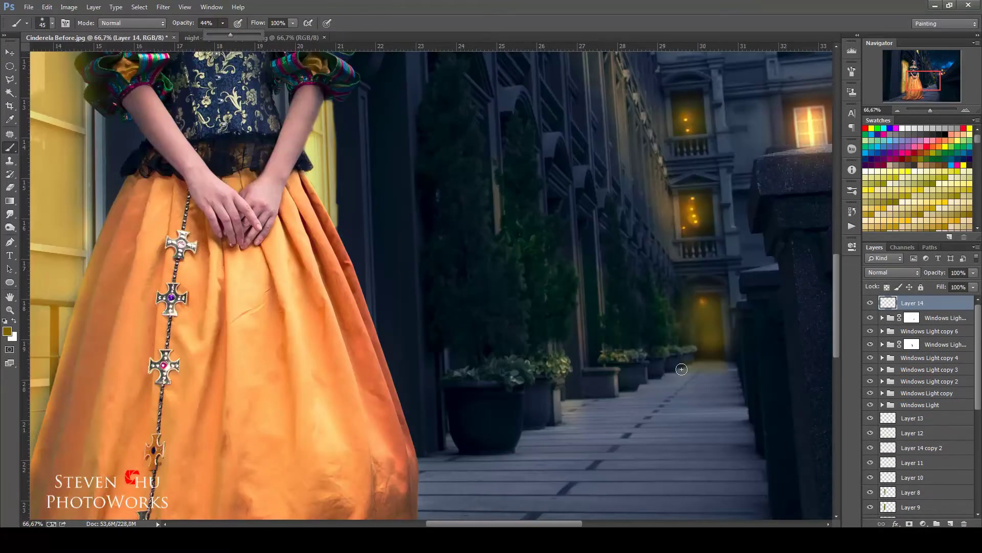
Step: Set Layer 14 to Color Dodge and paint yellow light onto the lower walkway
{"action": "left_click", "coordinate": [893, 272]}
{"action": "left_click", "coordinate": [893, 120]}
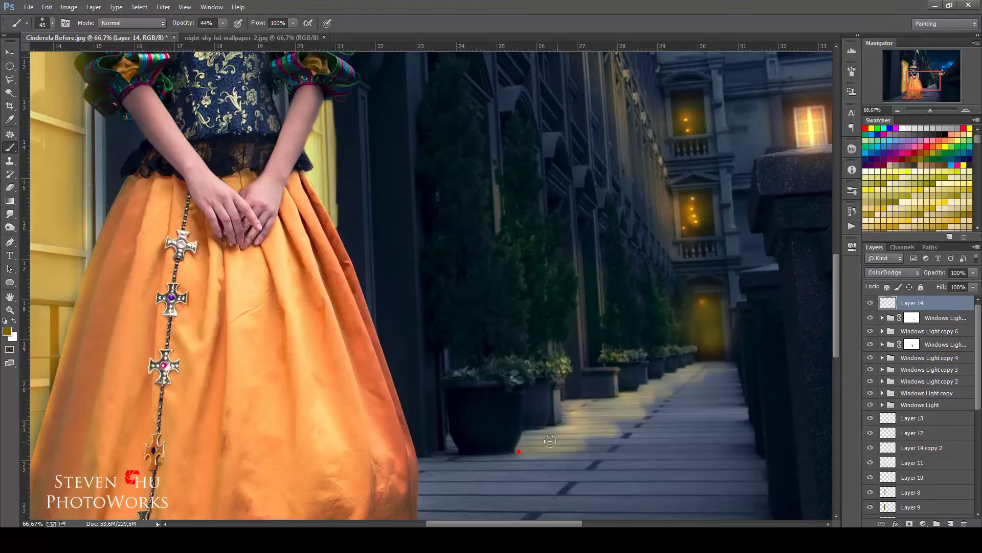
{"action": "left_click_drag", "start_coordinate": [573, 449], "coordinate": [534, 469]}
{"action": "key", "text": "ctrl+minus"}
{"action": "key", "text": "ctrl+minus"}
{"action": "key", "text": "ctrl+minus"}
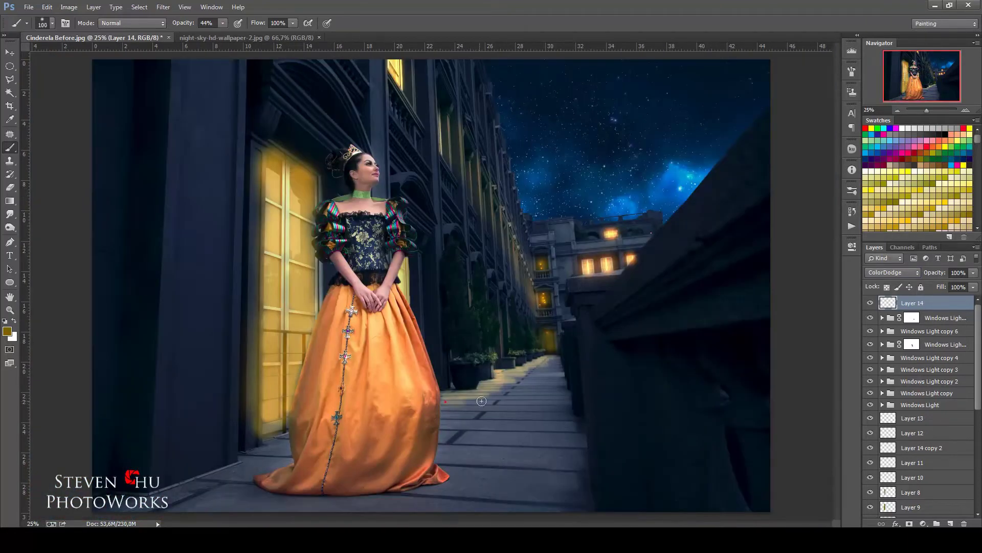
Step: Add Layer 15 with a larger brush and lower its opacity to 27%
{"action": "key", "text": "bracketright"}
{"action": "key", "text": "ctrl+shift+alt+n"}
{"action": "key", "text": "ctrl+bracketleft"}
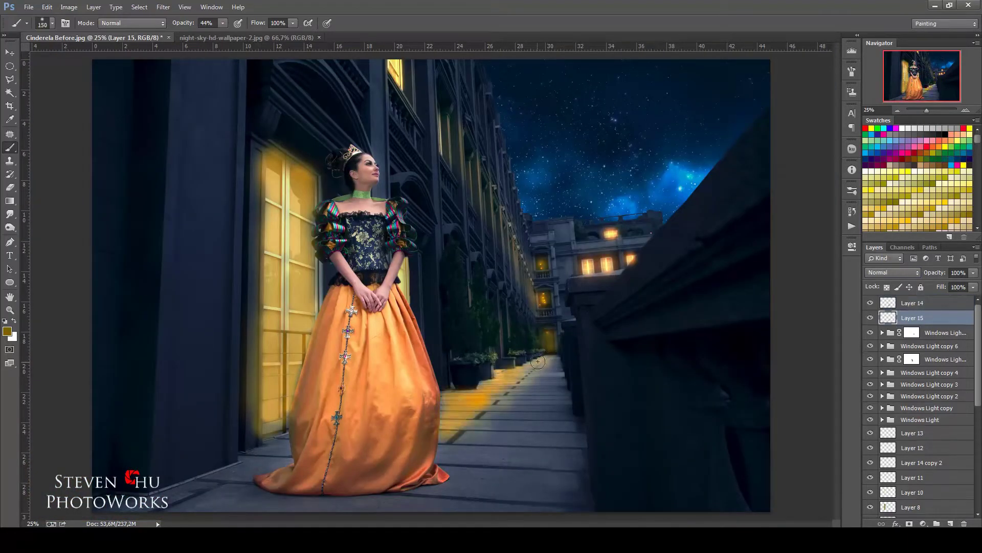
{"action": "scroll", "coordinate": [884, 276], "scroll_direction": "down", "scroll_amount": 8}
{"action": "left_click_drag", "start_coordinate": [973, 272], "coordinate": [936, 286]}
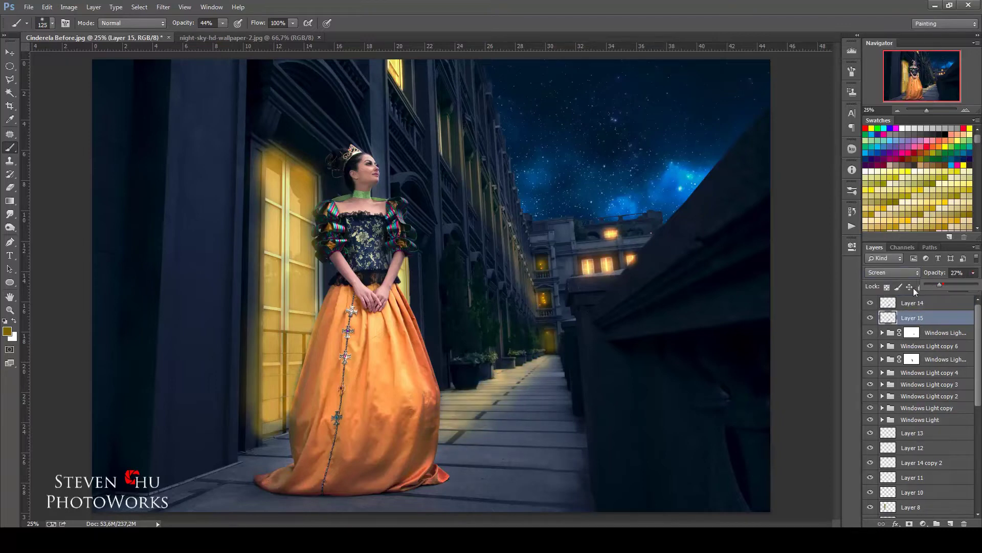
Step: Blur Layer 14's light, reduce it to 57% opacity, and duplicate Windows Light again
{"action": "key", "text": "bracketleft"}
{"action": "key", "text": "bracketleft"}
{"action": "key", "text": "bracketleft"}
{"action": "left_click", "coordinate": [162, 7]}
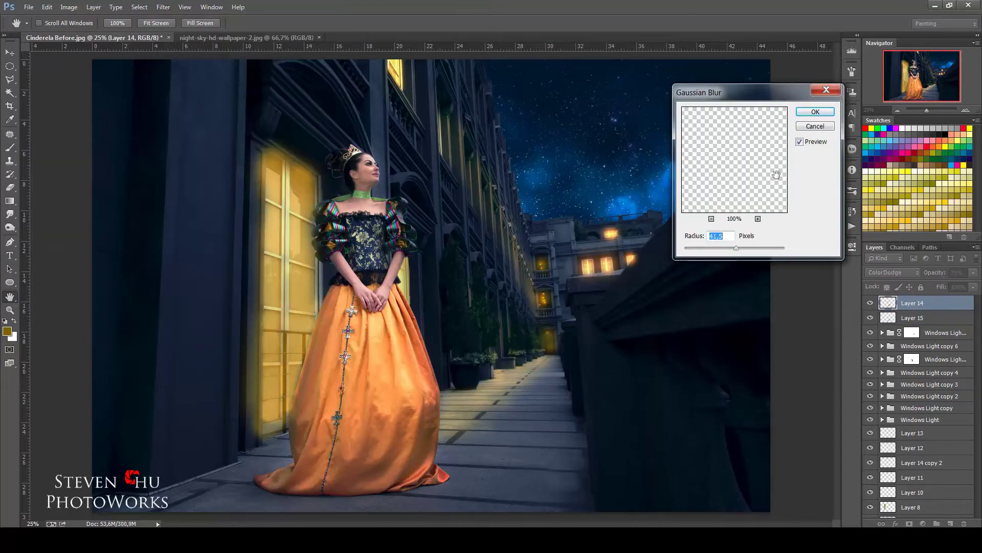
{"action": "left_click_drag", "start_coordinate": [973, 273], "coordinate": [955, 288]}
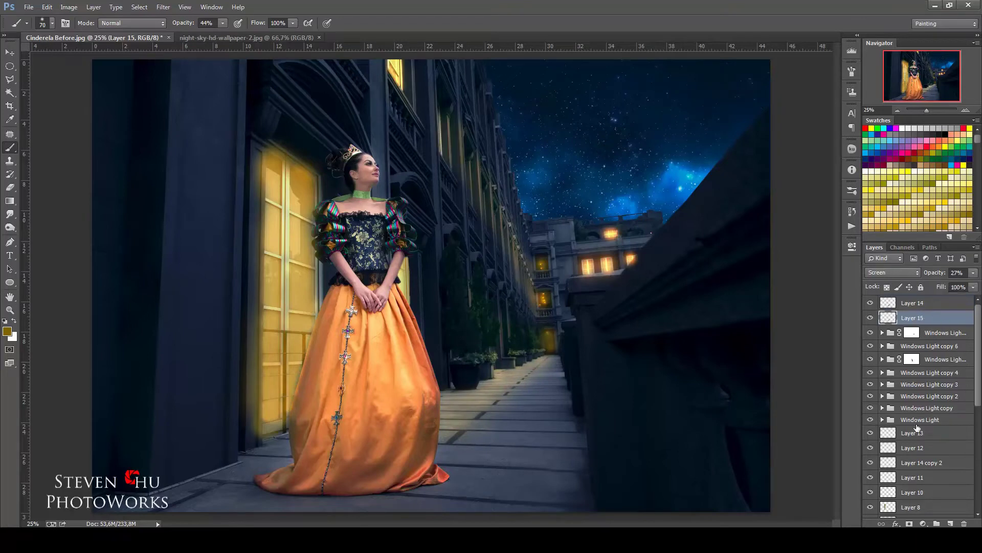
{"action": "key", "text": "ctrl+j"}
{"action": "key", "text": "ctrl+t"}
Step: Commit the last glow copy and group the window-light layers into a group named 'Light'
{"action": "key", "text": "Return"}
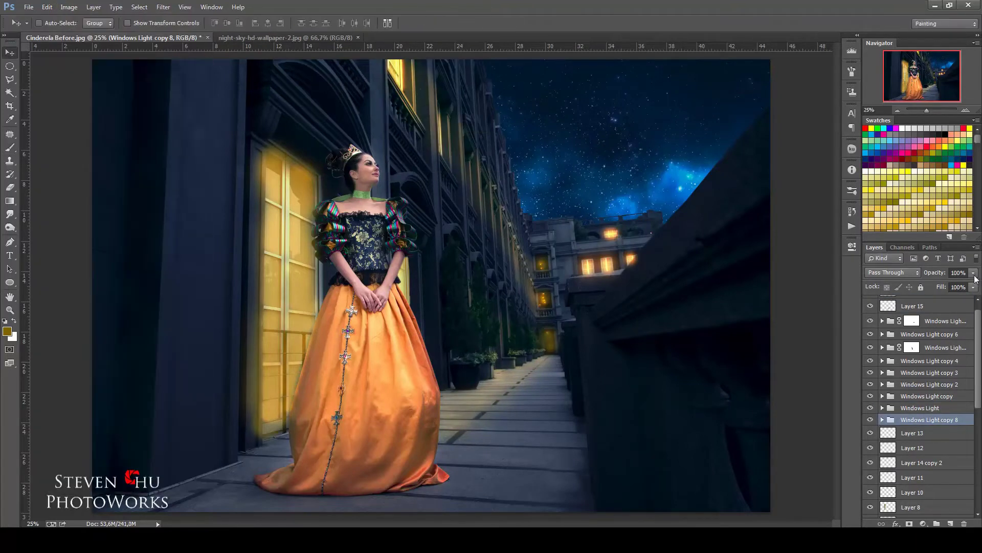
{"action": "left_click", "coordinate": [921, 463]}
{"action": "left_click", "coordinate": [947, 422], "text": "shift"}
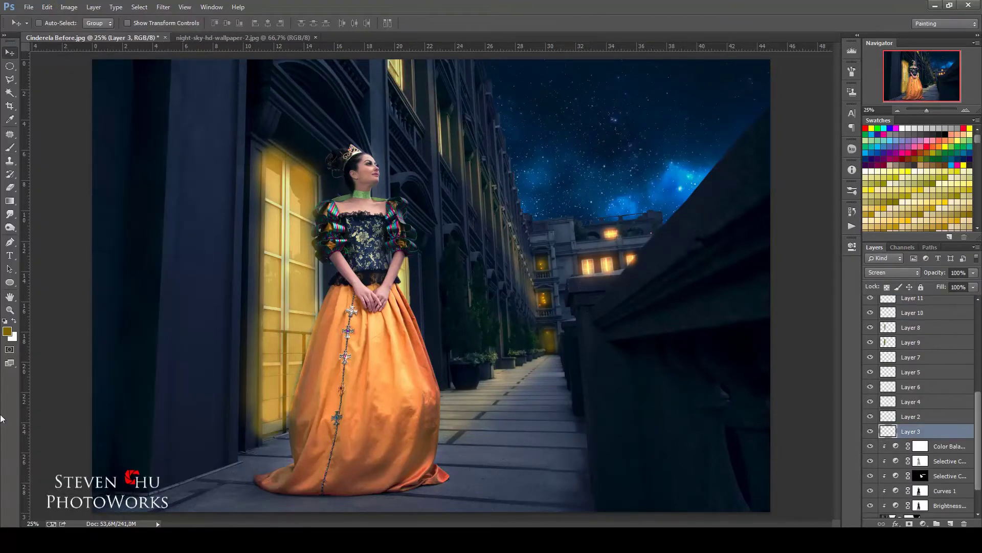
{"action": "right_click", "coordinate": [946, 421]}
{"action": "left_click", "coordinate": [855, 191]}
{"action": "type", "text": "Light"}
{"action": "key", "text": "Return"}
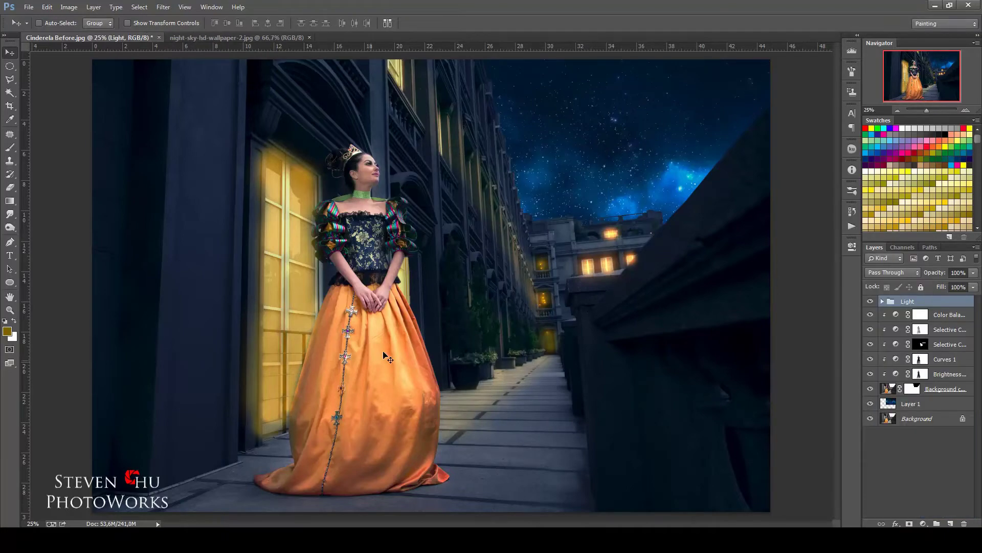
Step: Brush warm glow onto the woman on Screen-blended Layer 16, then add a grey Overlay layer
{"action": "key", "text": "ctrl+shift+alt+n"}
{"action": "key", "text": "ctrl+1"}
{"action": "key", "text": "b"}
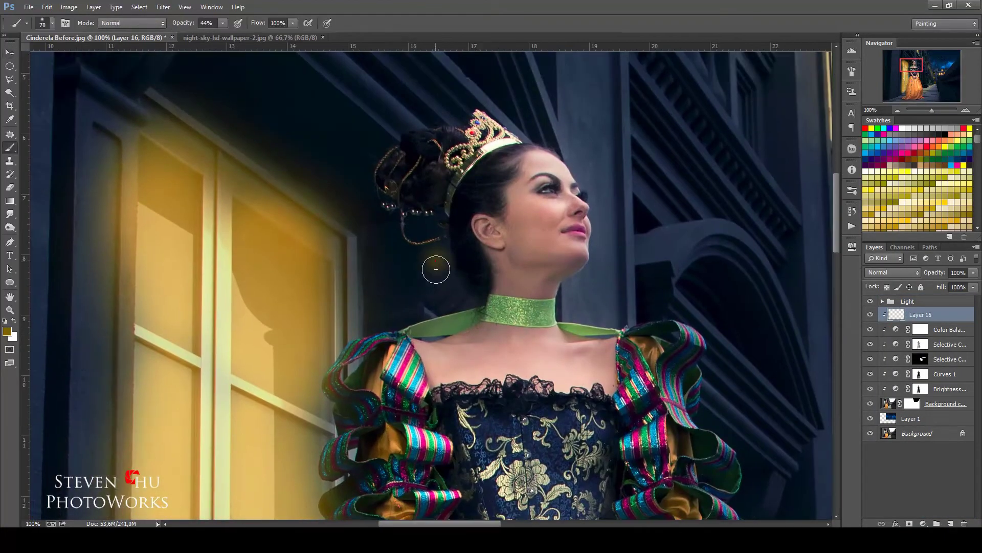
{"action": "left_click", "coordinate": [893, 272]}
{"action": "left_click", "coordinate": [890, 124]}
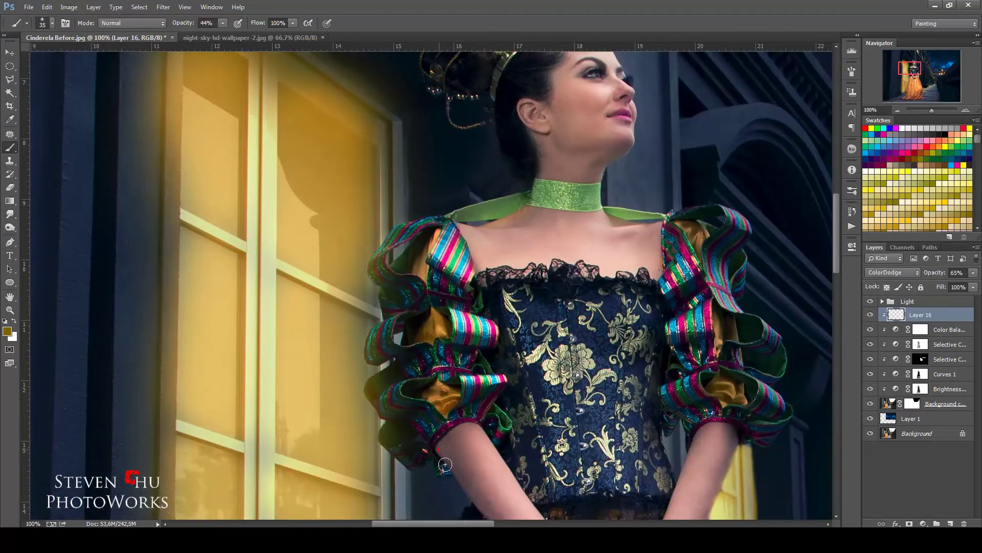
{"action": "left_click_drag", "start_coordinate": [340, 418], "coordinate": [445, 340]}
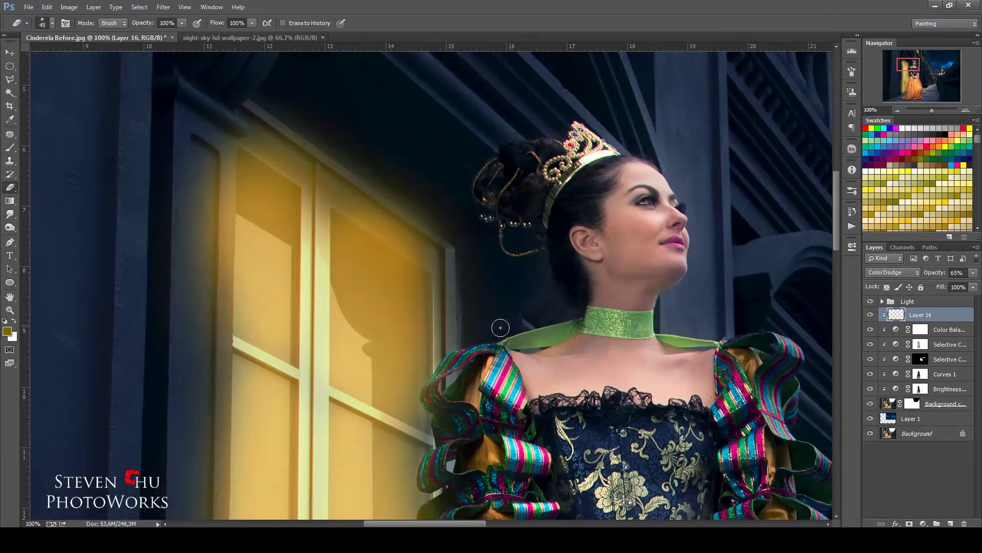
{"action": "scroll", "coordinate": [501, 328], "scroll_direction": "down", "scroll_amount": 5}
{"action": "scroll", "coordinate": [512, 307], "scroll_direction": "down", "scroll_amount": 5}
{"action": "scroll", "coordinate": [527, 287], "scroll_direction": "left", "scroll_amount": 4}
{"action": "scroll", "coordinate": [541, 268], "scroll_direction": "down", "scroll_amount": 3}
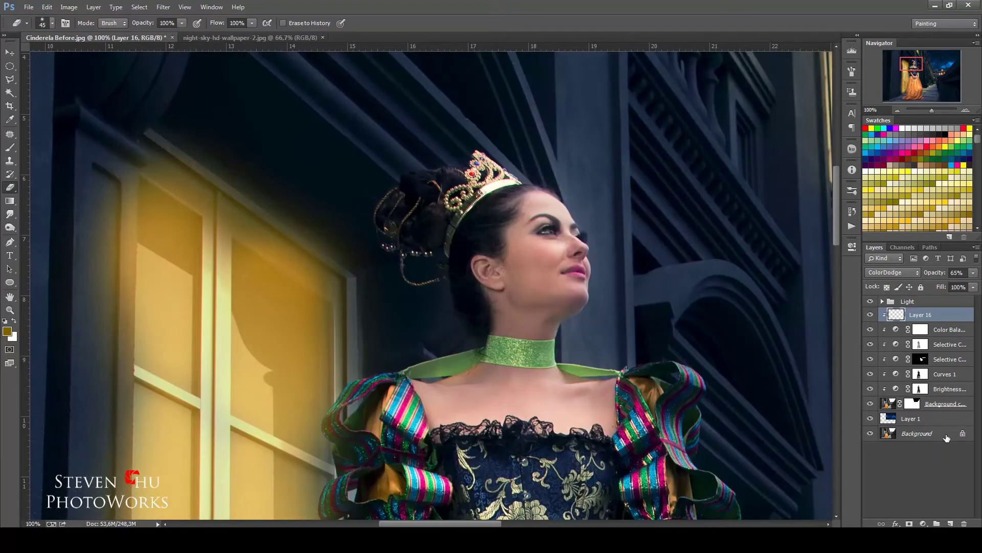
{"action": "key", "text": "ctrl+shift+n"}
{"action": "key", "text": "Return"}
Step: Dodge light onto the gown on Overlay Layer 17 and lower it to 51% opacity
{"action": "key", "text": "o"}
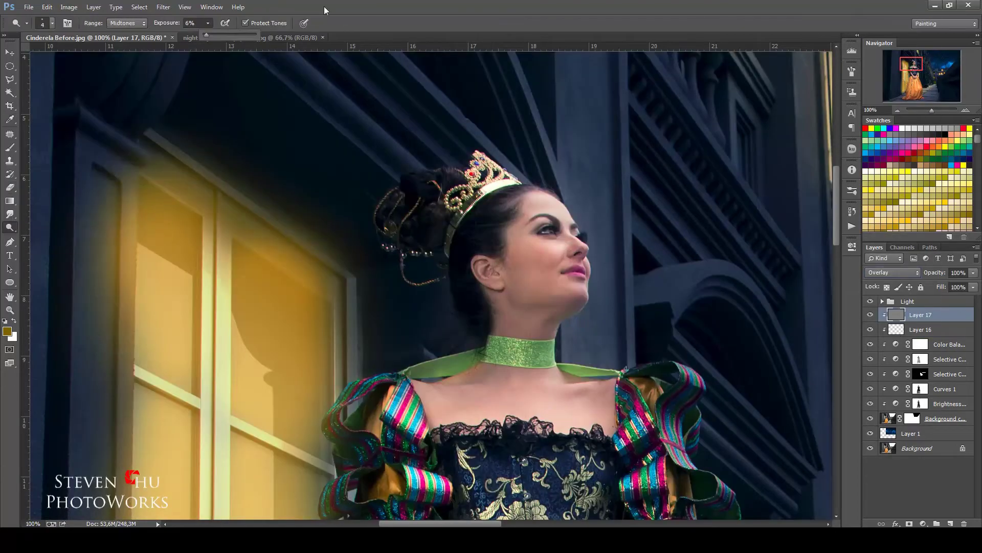
{"action": "scroll", "coordinate": [512, 266], "scroll_direction": "up", "scroll_amount": 2}
{"action": "scroll", "coordinate": [597, 181], "scroll_direction": "up", "scroll_amount": 2}
{"action": "scroll", "coordinate": [614, 205], "scroll_direction": "right", "scroll_amount": 1}
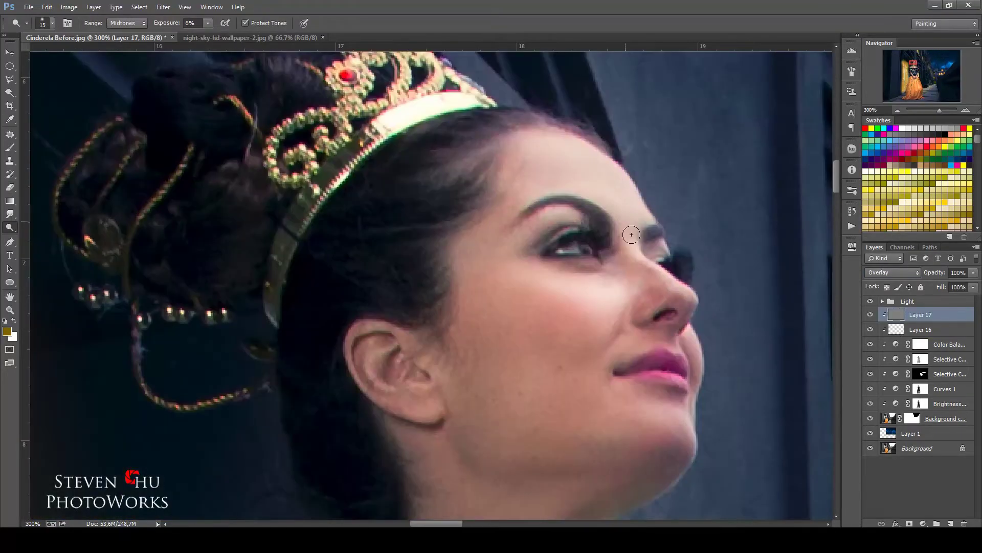
{"action": "scroll", "coordinate": [511, 383], "scroll_direction": "down", "scroll_amount": 2}
{"action": "scroll", "coordinate": [511, 384], "scroll_direction": "right", "scroll_amount": 1}
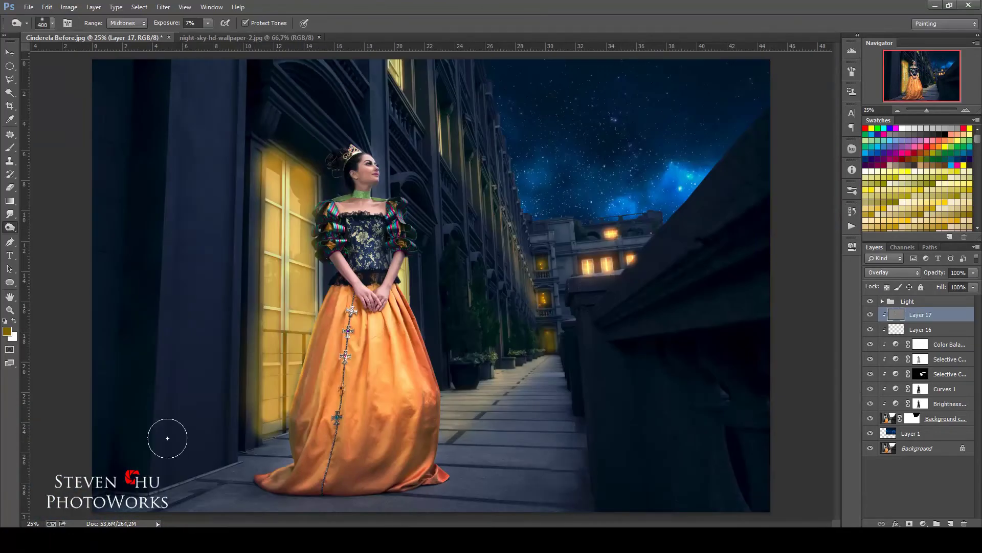
{"action": "left_click_drag", "start_coordinate": [974, 273], "coordinate": [966, 285]}
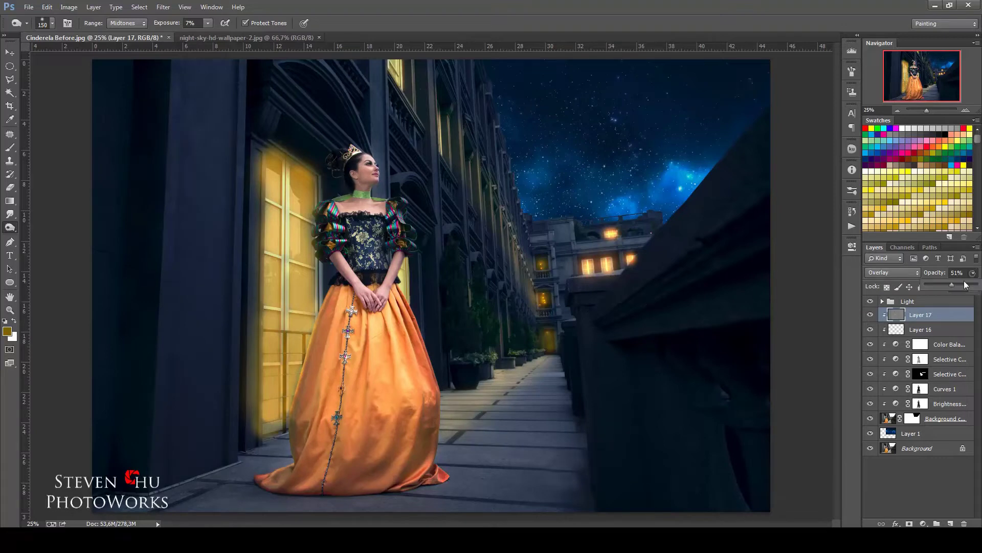
Step: Add Layer 18 filled with 50% grey and blended as Overlay
{"action": "left_click", "coordinate": [950, 524]}
{"action": "left_click", "coordinate": [46, 7]}
{"action": "left_click", "coordinate": [81, 169]}
{"action": "key", "text": "Return"}
{"action": "left_click", "coordinate": [893, 272]}
{"action": "left_click", "coordinate": [926, 160]}
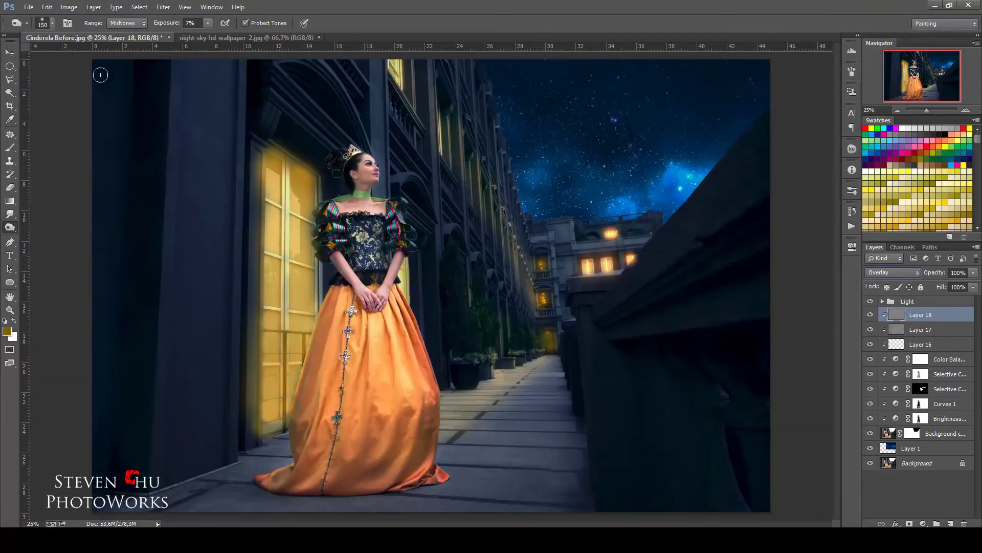
Step: Dodge the walkway and lit doorway on Layer 18, then add empty Layer 19
{"action": "key", "text": "bracketright"}
{"action": "key", "text": "bracketright"}
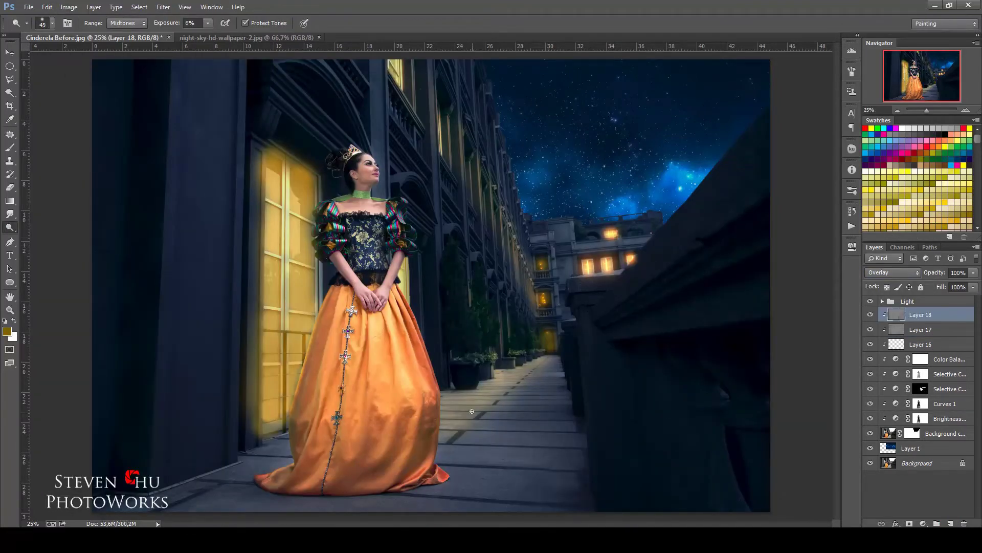
{"action": "left_click_drag", "start_coordinate": [472, 410], "coordinate": [546, 336]}
{"action": "key", "text": "bracketright"}
{"action": "key", "text": "bracketright"}
{"action": "key", "text": "bracketright"}
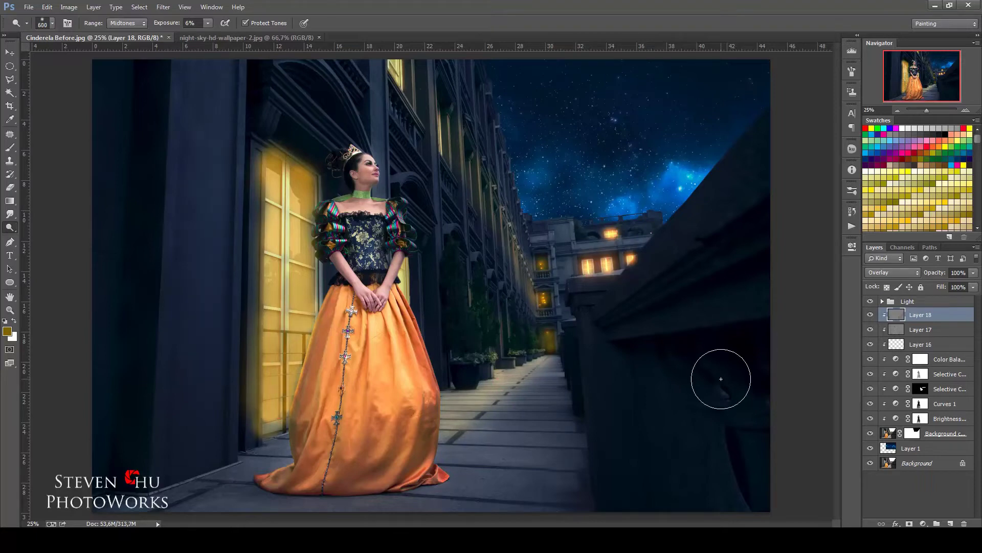
{"action": "left_click", "coordinate": [950, 524]}
{"action": "key", "text": "bracketright"}
{"action": "key", "text": "bracketright"}
{"action": "key", "text": "bracketright"}
Step: Paint a yellow doorway glow on Layer 19 set to Color Dodge at 24% opacity
{"action": "key", "text": "b"}
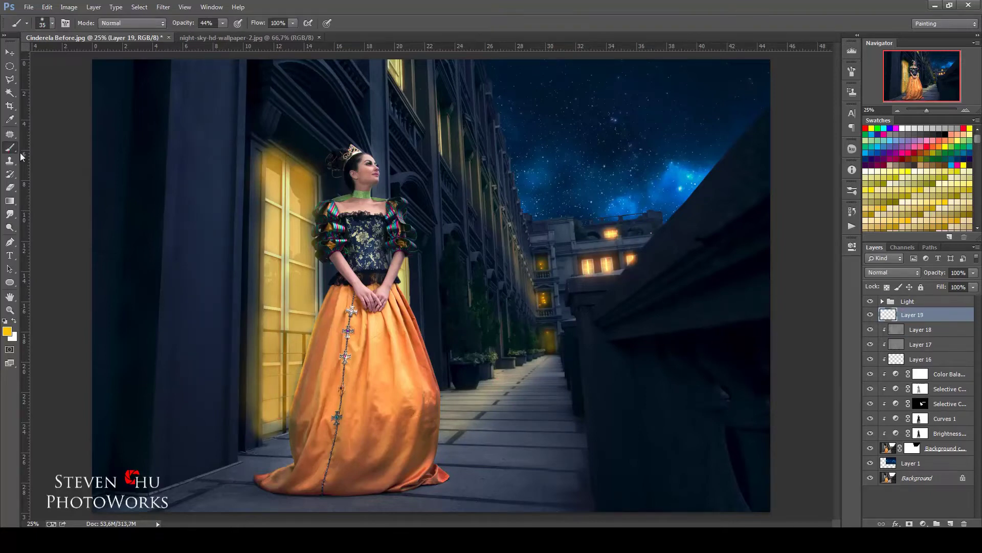
{"action": "left_click_drag", "start_coordinate": [272, 153], "coordinate": [279, 435]}
{"action": "left_click", "coordinate": [892, 272]}
{"action": "left_click", "coordinate": [878, 116]}
{"action": "left_click", "coordinate": [974, 273]}
{"action": "left_click_drag", "start_coordinate": [968, 285], "coordinate": [933, 285]}
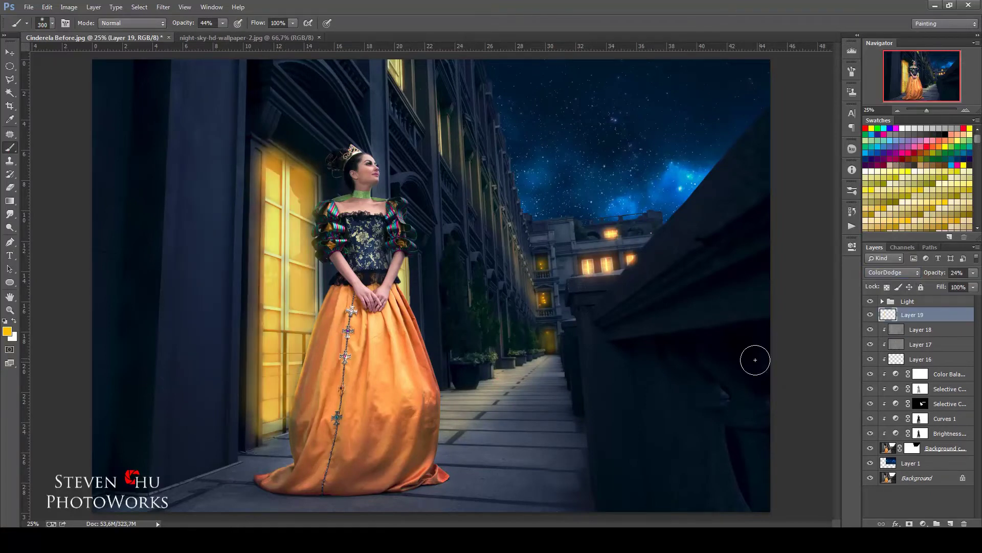
Step: Dodge Layer 18 further and add clipped, inverted-mask Selective Color layers for Reds and Yellows
{"action": "left_click", "coordinate": [916, 329]}
{"action": "left_click", "coordinate": [10, 227]}
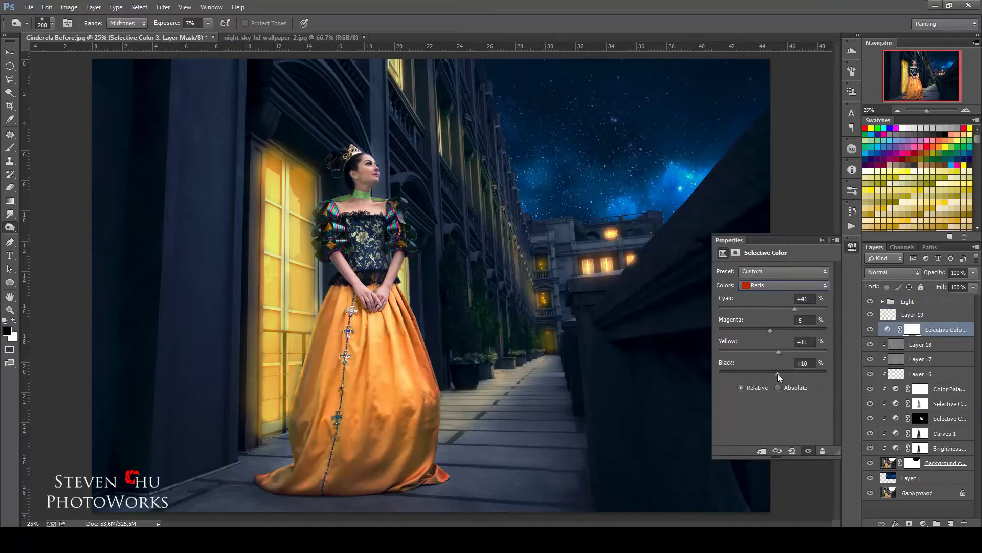
{"action": "left_click", "coordinate": [823, 239]}
{"action": "key", "text": "ctrl+alt+g"}
{"action": "key", "text": "ctrl+i"}
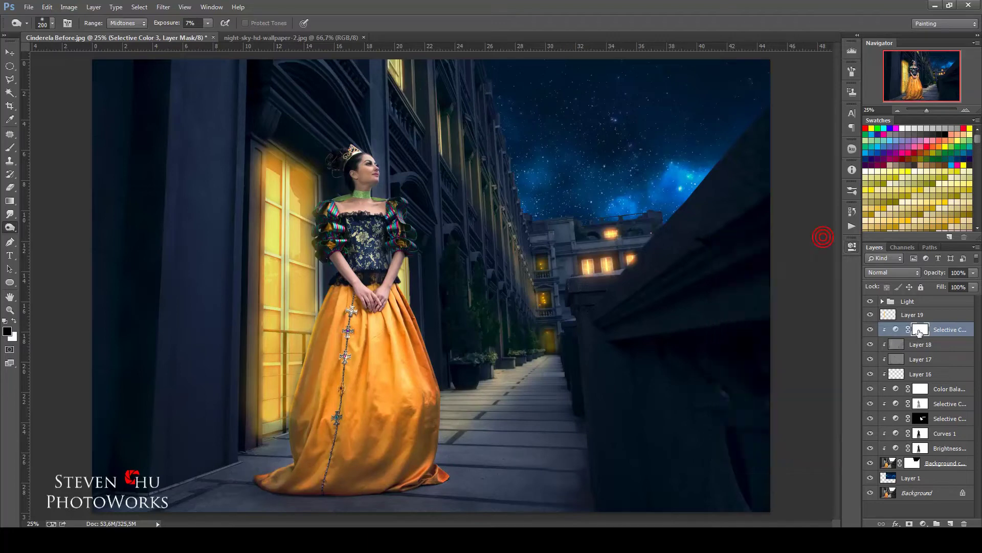
{"action": "key", "text": "b"}
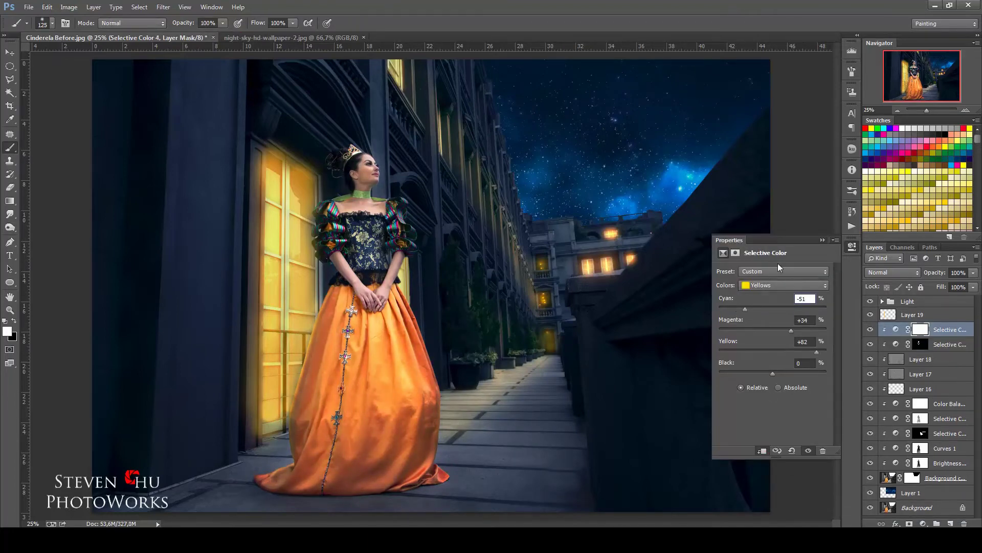
{"action": "left_click", "coordinate": [823, 239]}
{"action": "key", "text": "ctrl+i"}
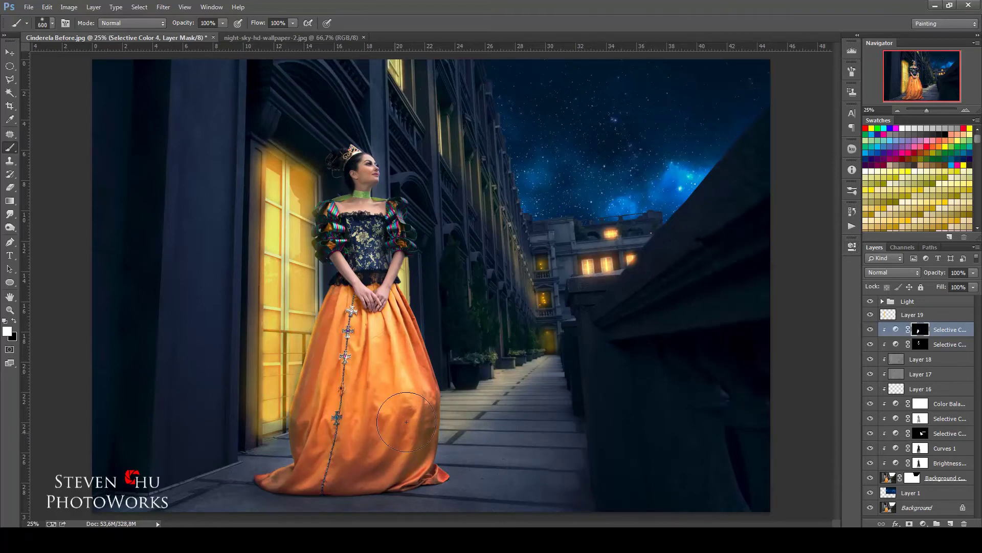
Step: Add a Color Lookup adjustment layer and pick a lookup table
{"action": "left_click", "coordinate": [924, 524]}
{"action": "left_click", "coordinate": [888, 446]}
{"action": "left_click", "coordinate": [811, 259]}
Step: Apply the lookup grade, drop it to 42% opacity, and mask it off the dress
{"action": "left_click", "coordinate": [812, 505]}
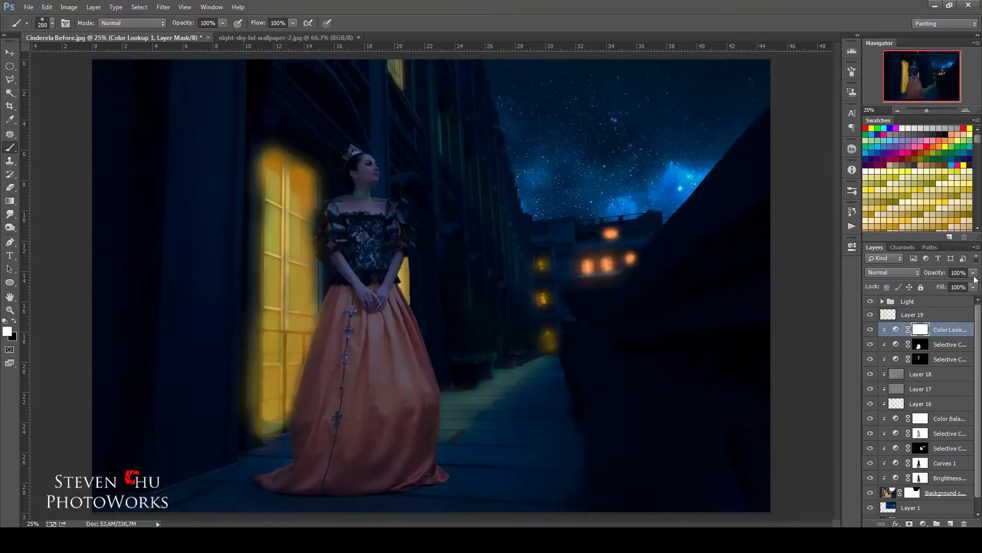
{"action": "left_click", "coordinate": [973, 272]}
{"action": "left_click_drag", "start_coordinate": [974, 285], "coordinate": [940, 285]}
{"action": "key", "text": "5"}
{"action": "key", "text": "6"}
{"action": "key", "text": "x"}
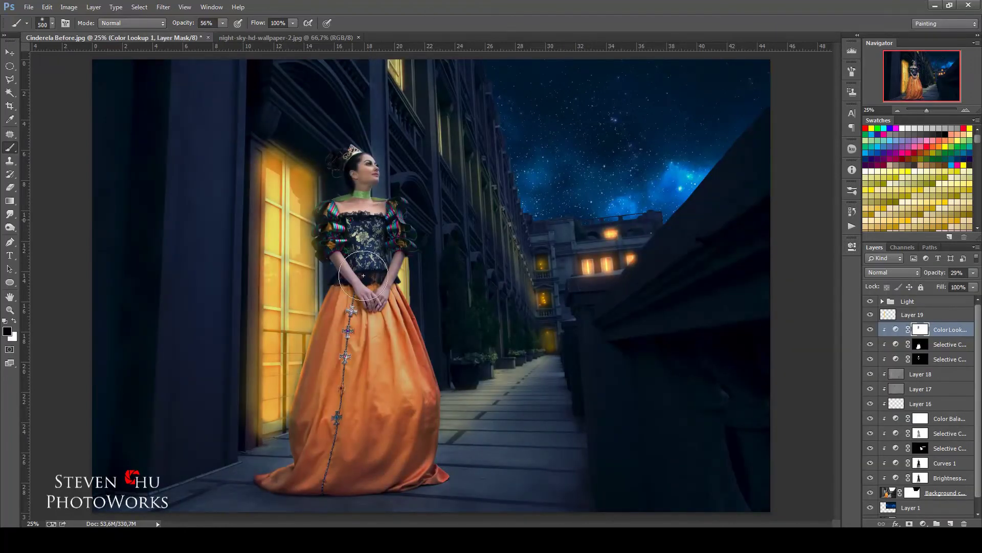
{"action": "mouse_move", "coordinate": [359, 230]}
{"action": "left_mouse_down"}
{"action": "mouse_move", "coordinate": [484, 377]}
{"action": "mouse_move", "coordinate": [460, 479]}
{"action": "left_mouse_up"}
Step: Add a Brightness/Contrast layer with brightness raised to 27
{"action": "left_click", "coordinate": [923, 524]}
{"action": "left_click", "coordinate": [888, 309]}
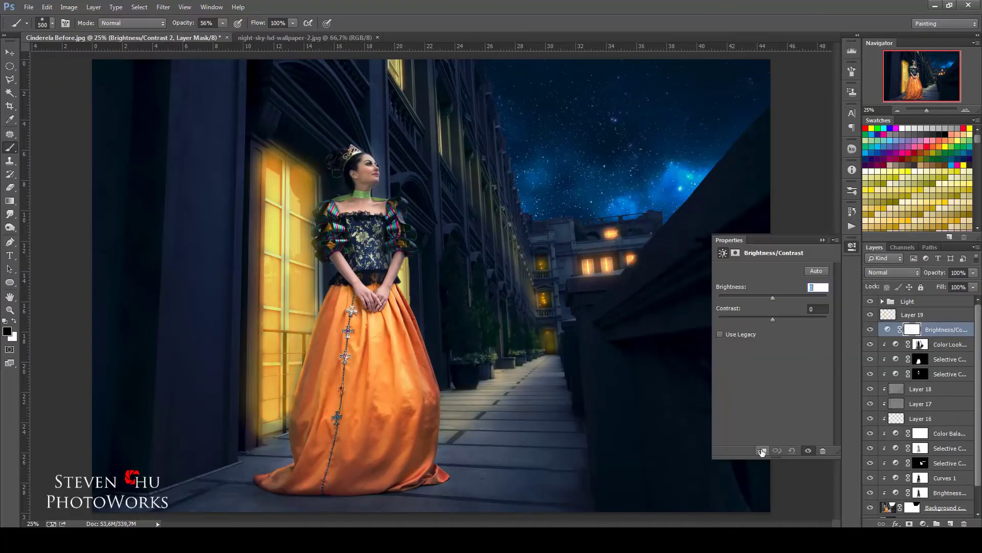
{"action": "mouse_move", "coordinate": [773, 296]}
{"action": "left_mouse_down"}
{"action": "mouse_move", "coordinate": [782, 301]}
{"action": "mouse_move", "coordinate": [753, 295]}
{"action": "left_mouse_up"}
Step: Add a Color Balance layer shifting the shadows toward cyan and blue
{"action": "left_click", "coordinate": [908, 301]}
{"action": "left_click", "coordinate": [924, 524]}
{"action": "left_click", "coordinate": [899, 401]}
{"action": "left_click_drag", "start_coordinate": [760, 332], "coordinate": [764, 336]}
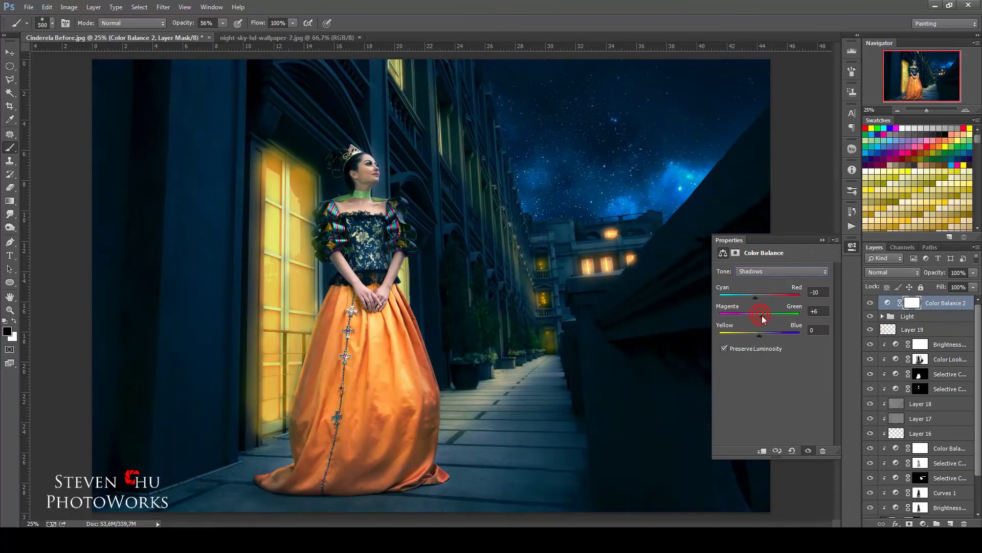
{"action": "left_click_drag", "start_coordinate": [757, 297], "coordinate": [776, 297]}
Step: Add another Brightness/Contrast layer and a masked Photo Filter painted onto the woman's face
{"action": "left_click", "coordinate": [923, 523]}
{"action": "left_click", "coordinate": [895, 322]}
{"action": "left_click", "coordinate": [924, 524]}
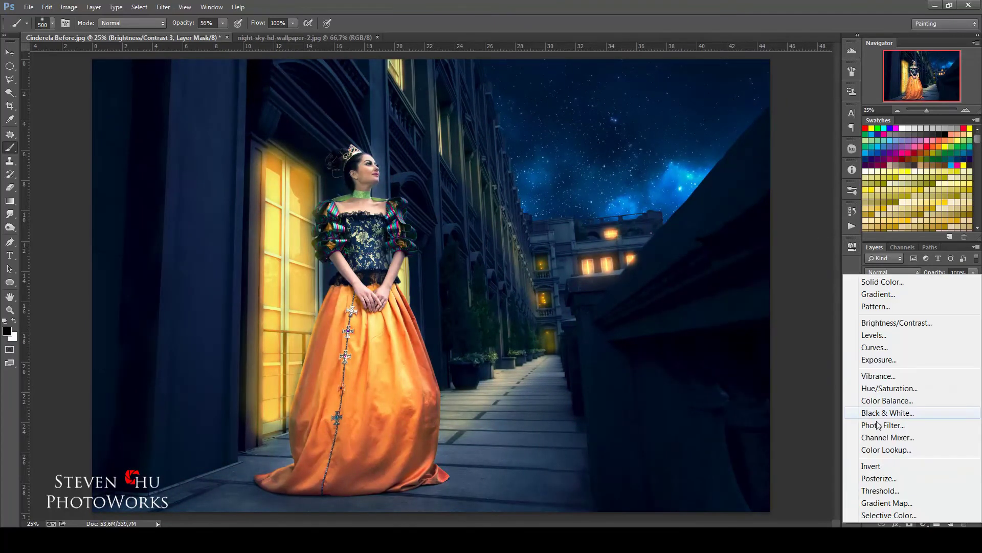
{"action": "left_click", "coordinate": [893, 428]}
{"action": "left_click", "coordinate": [822, 241]}
{"action": "key", "text": "ctrl+i"}
{"action": "key", "text": "0"}
{"action": "key", "text": "x"}
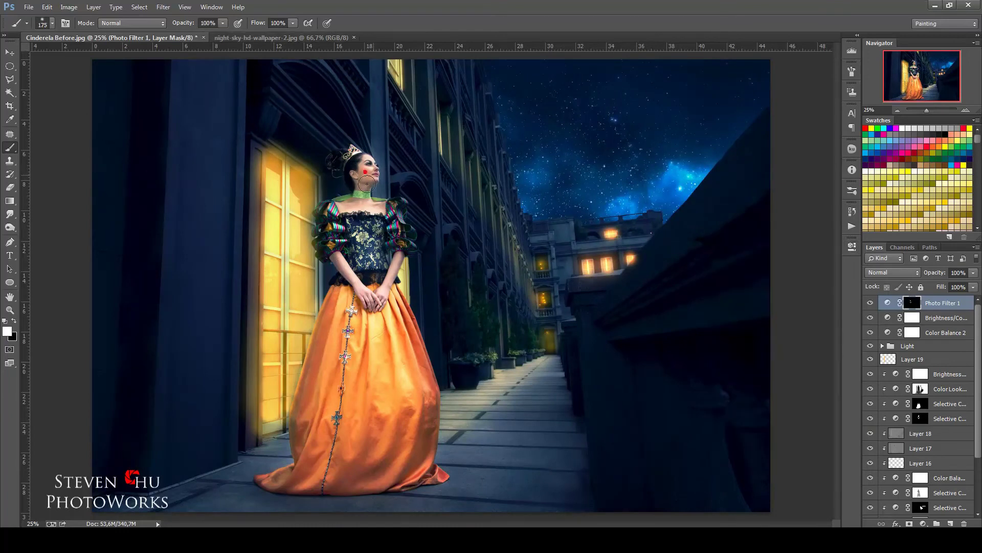
{"action": "left_click_drag", "start_coordinate": [285, 357], "coordinate": [486, 192]}
{"action": "key", "text": "v"}
Step: Add Levels with white input at 250 and stamp all visible layers into Layer 20
{"action": "left_click", "coordinate": [923, 523]}
{"action": "left_click", "coordinate": [895, 333]}
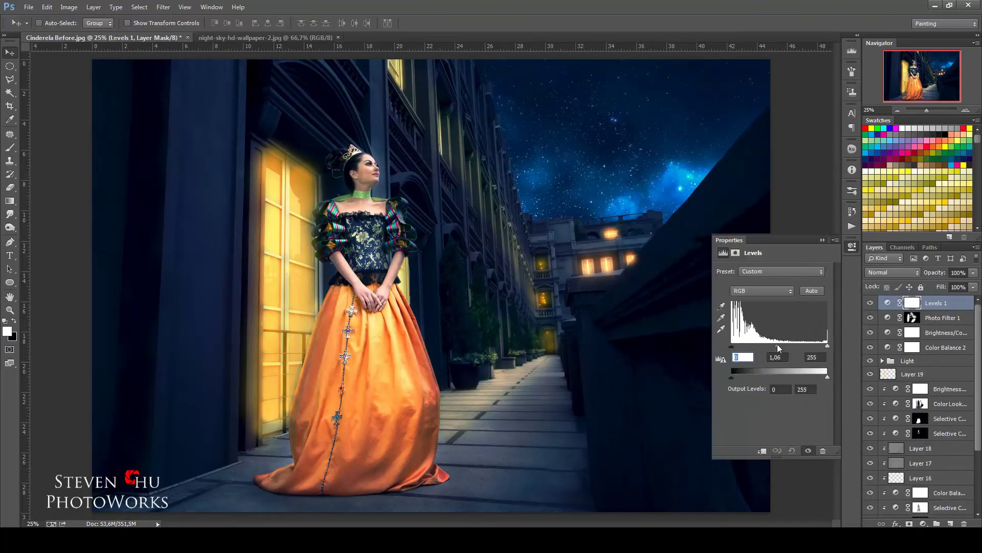
{"action": "left_click_drag", "start_coordinate": [828, 347], "coordinate": [826, 346]}
{"action": "left_click", "coordinate": [822, 239]}
{"action": "key", "text": "ctrl+shift+alt+e"}
Step: Apply a broad Lighting Effects point light on her head with cream light and pale blue tint
{"action": "left_click", "coordinate": [163, 8]}
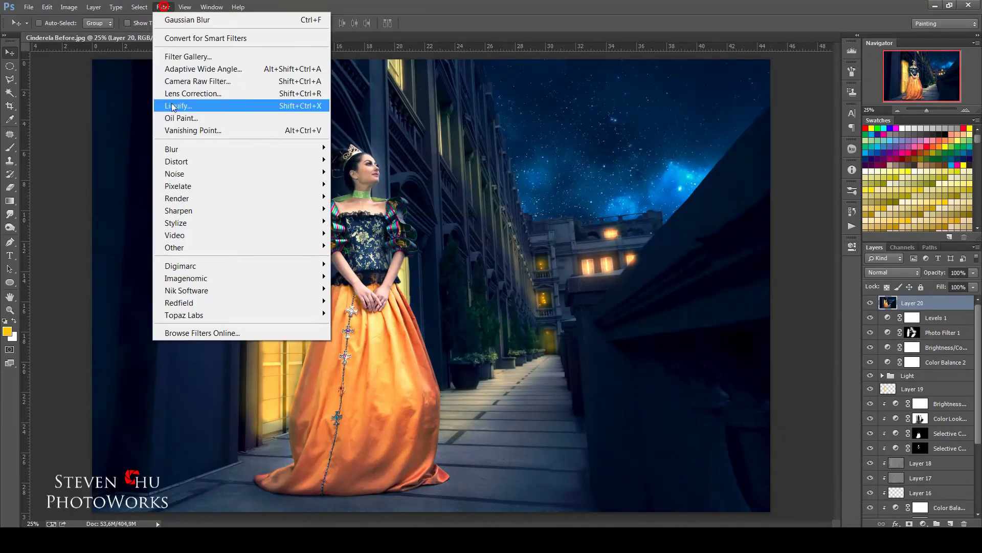
{"action": "left_click", "coordinate": [348, 264]}
{"action": "left_click_drag", "start_coordinate": [417, 285], "coordinate": [387, 186]}
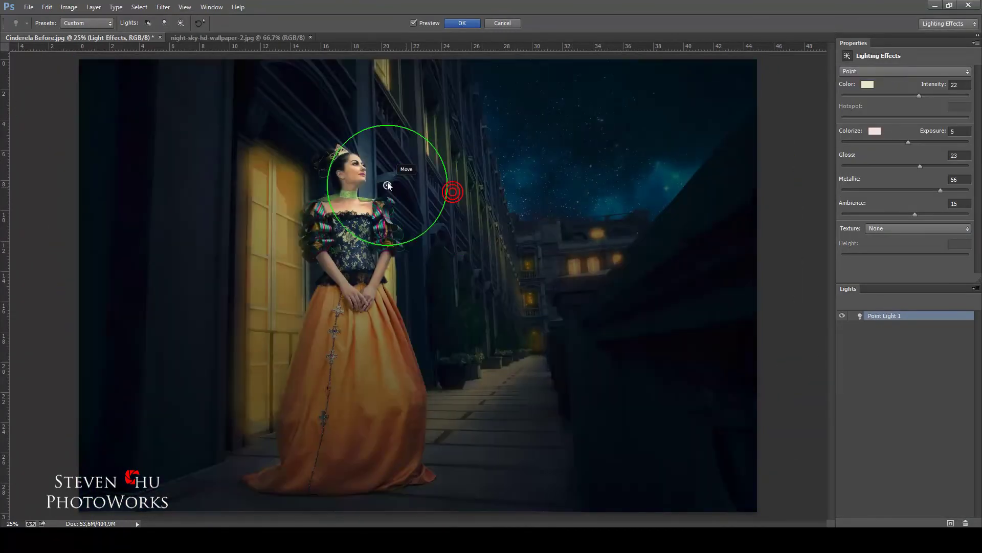
{"action": "left_click_drag", "start_coordinate": [447, 186], "coordinate": [746, 186]}
{"action": "left_click", "coordinate": [875, 131]}
{"action": "left_click", "coordinate": [856, 395]}
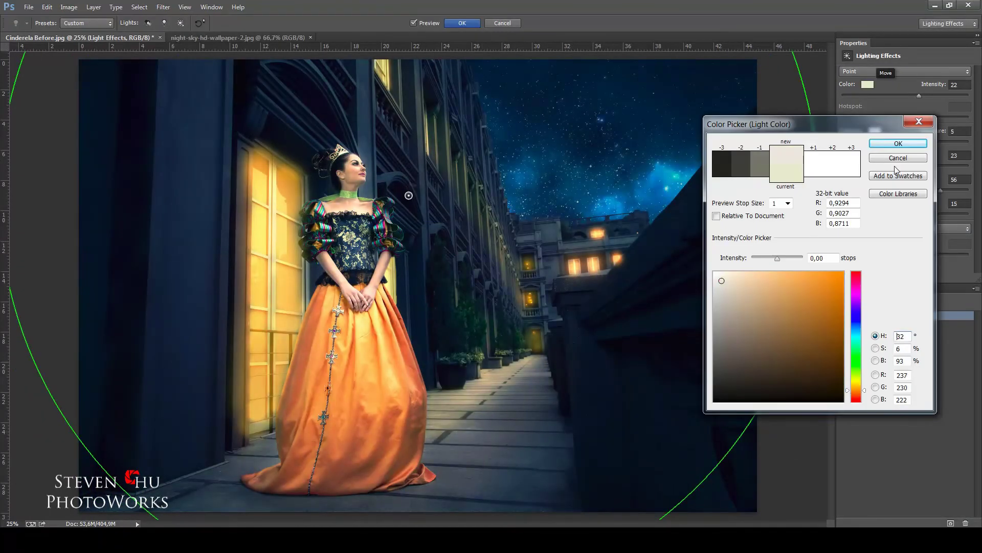
{"action": "left_click", "coordinate": [906, 144]}
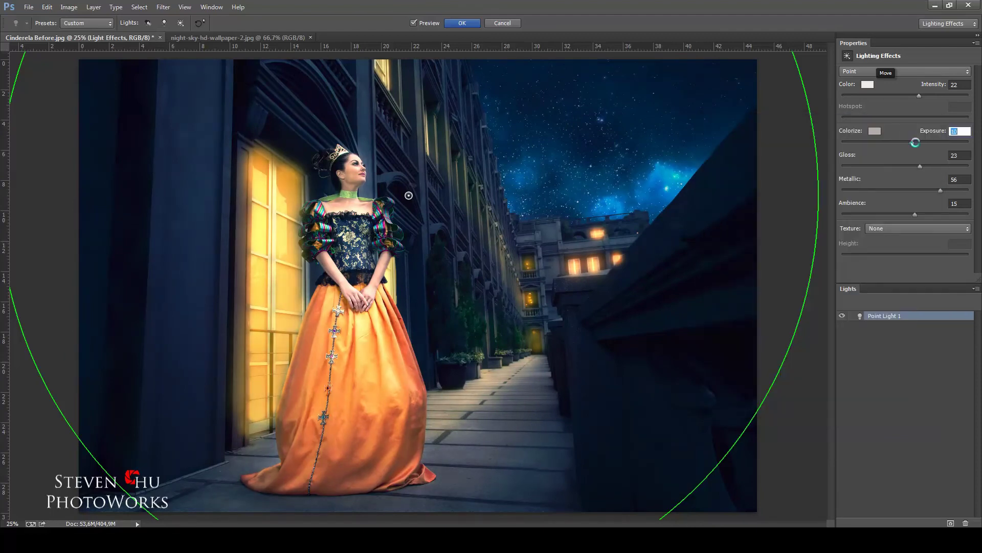
{"action": "left_click", "coordinate": [875, 131]}
{"action": "left_click", "coordinate": [893, 143]}
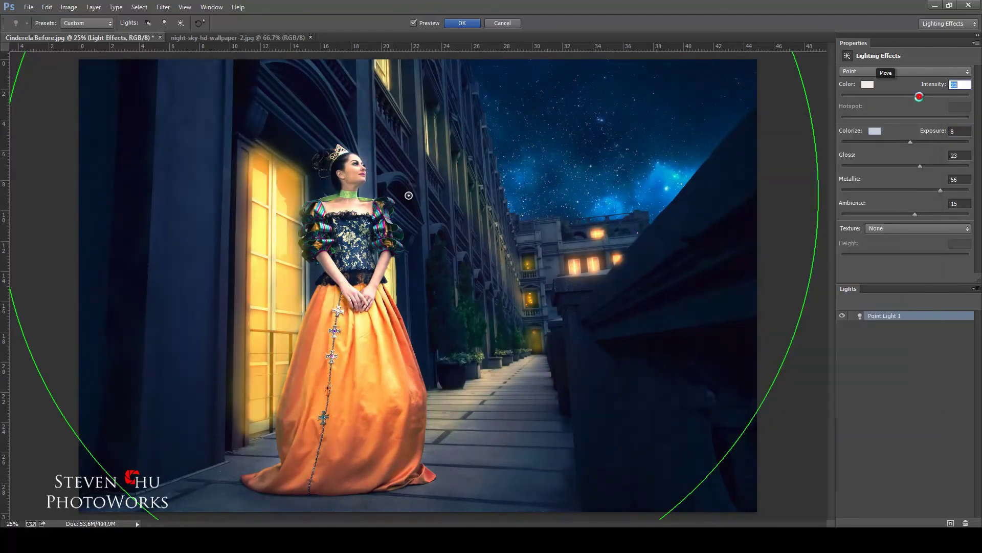
{"action": "double_click", "coordinate": [955, 85]}
{"action": "left_click", "coordinate": [462, 23]}
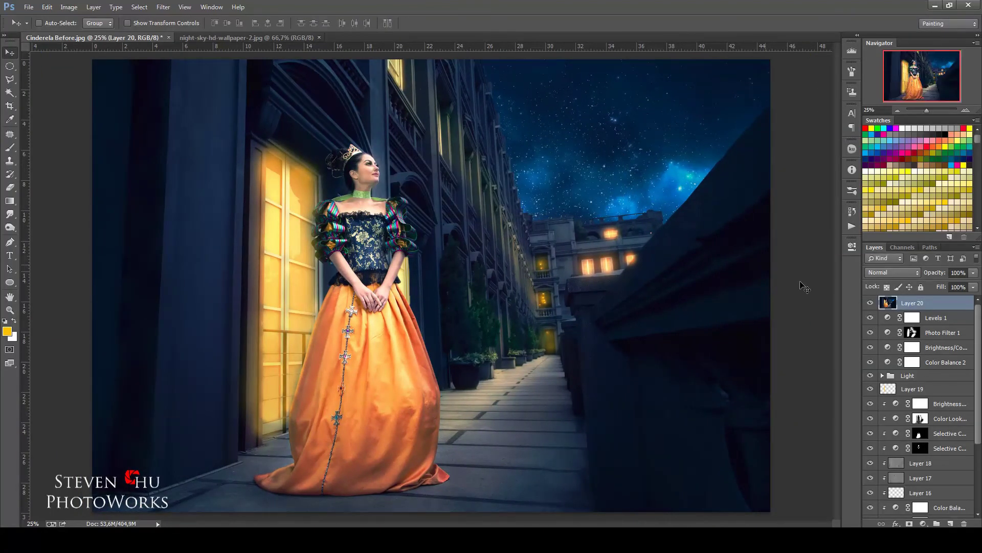
{"action": "left_click", "coordinate": [163, 6]}
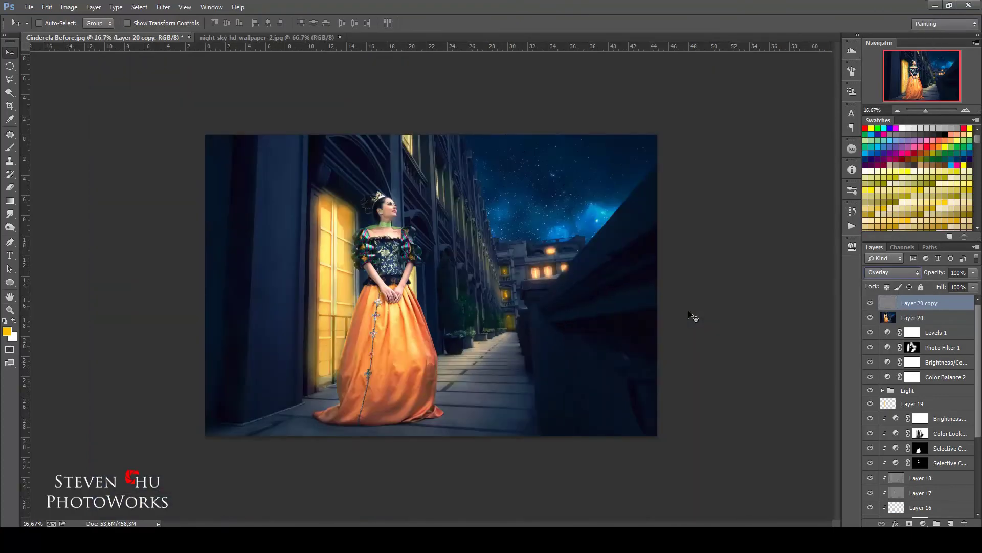